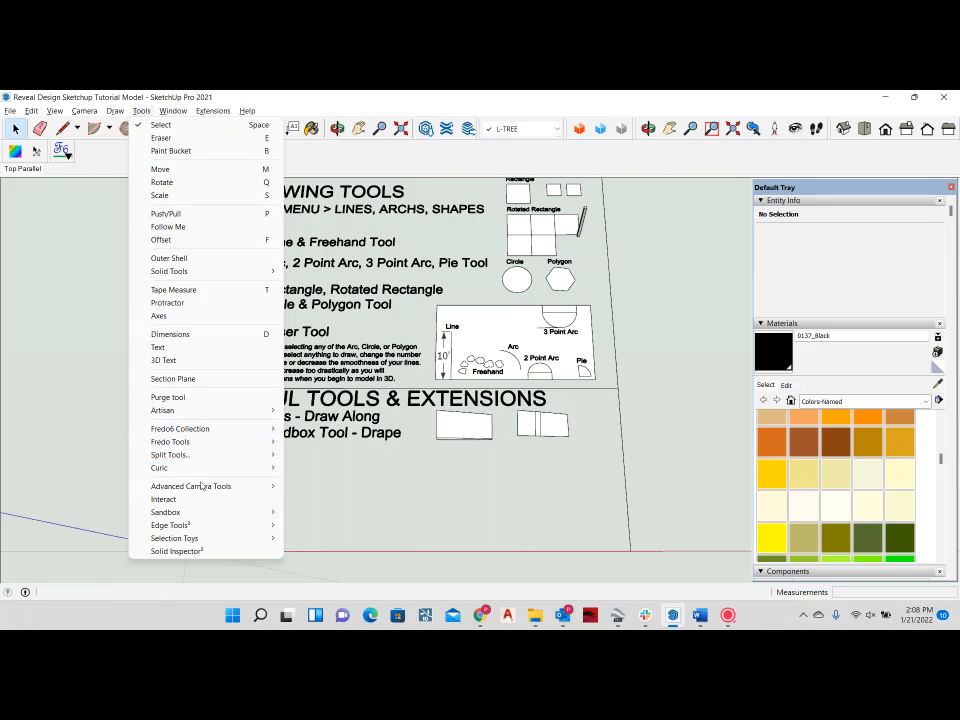
Step: Display the Sandbox toolbar and undock it so it floats over the drawing area
mouse_move(197, 514)
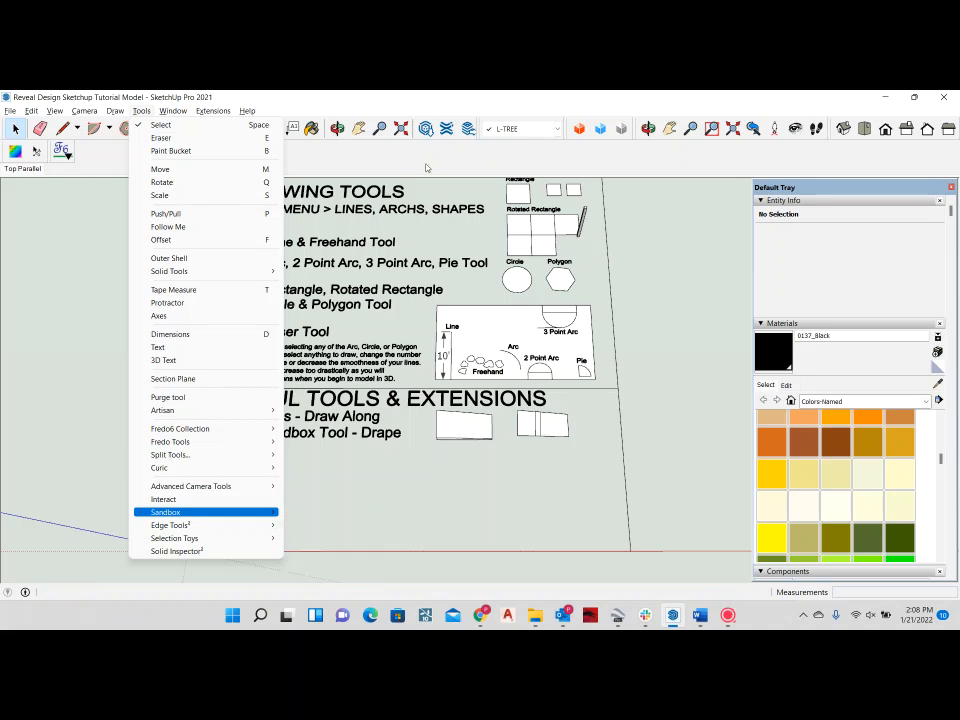
click(425, 167)
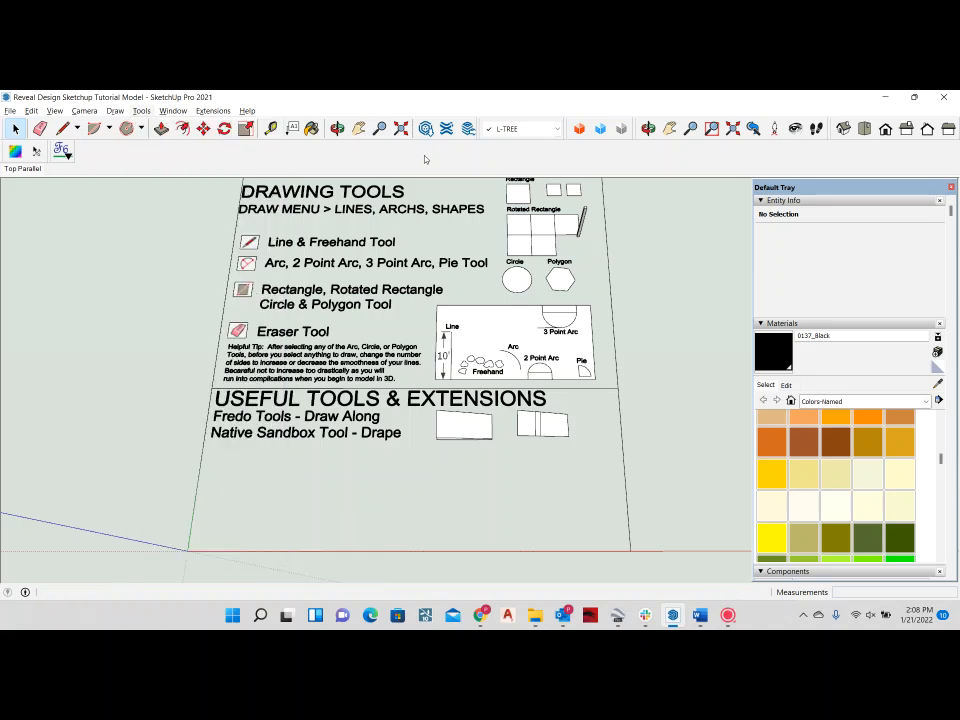
right_click(425, 157)
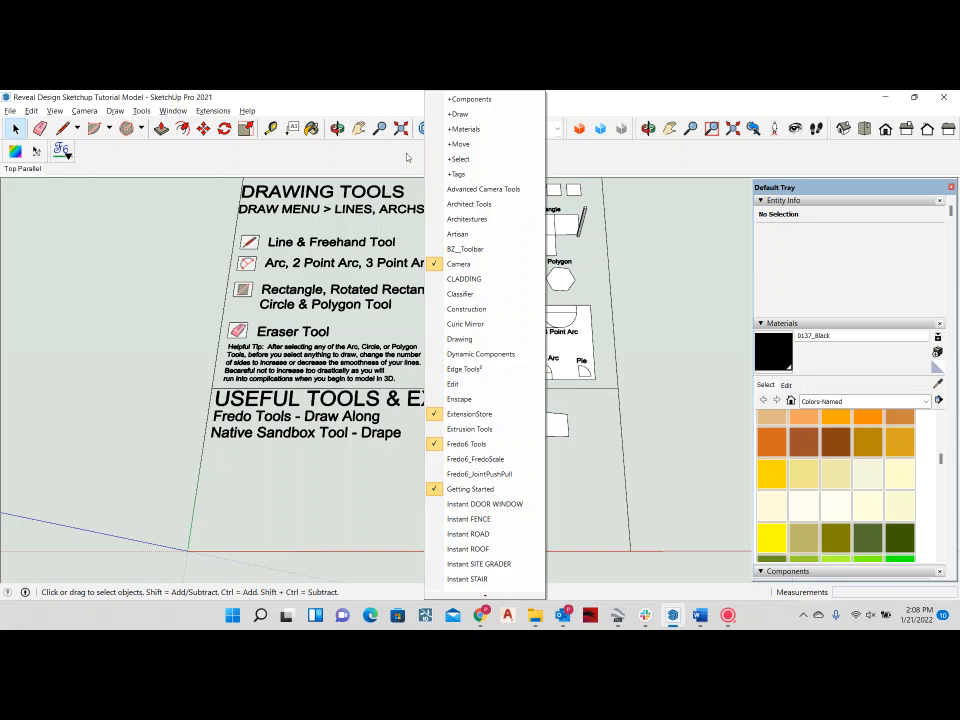
scroll(465, 400, down, 6)
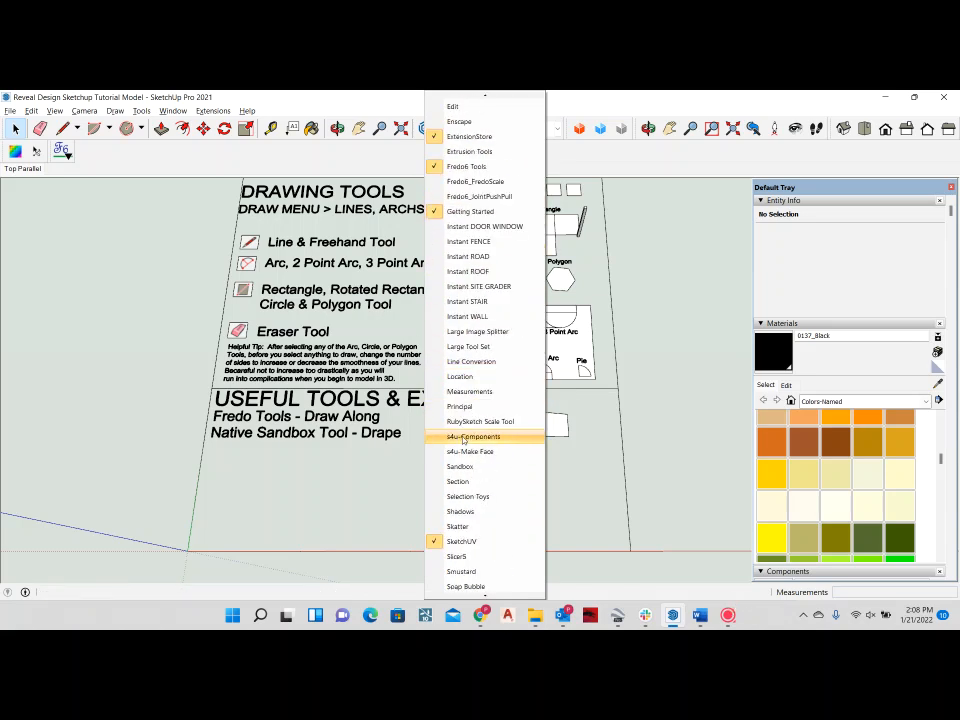
scroll(477, 440, down, 3)
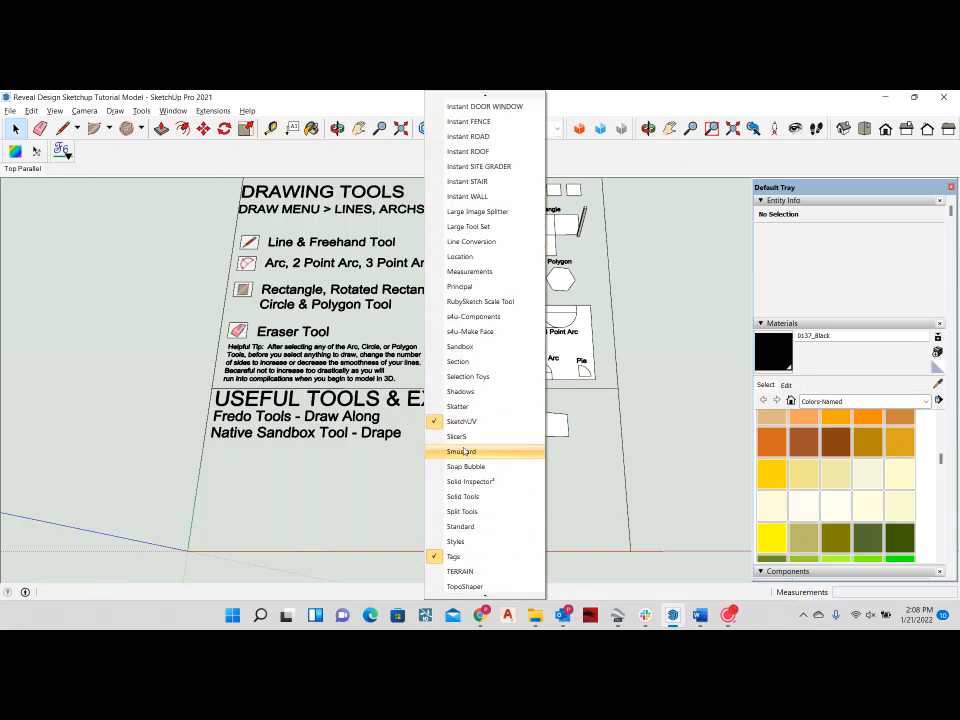
click(468, 346)
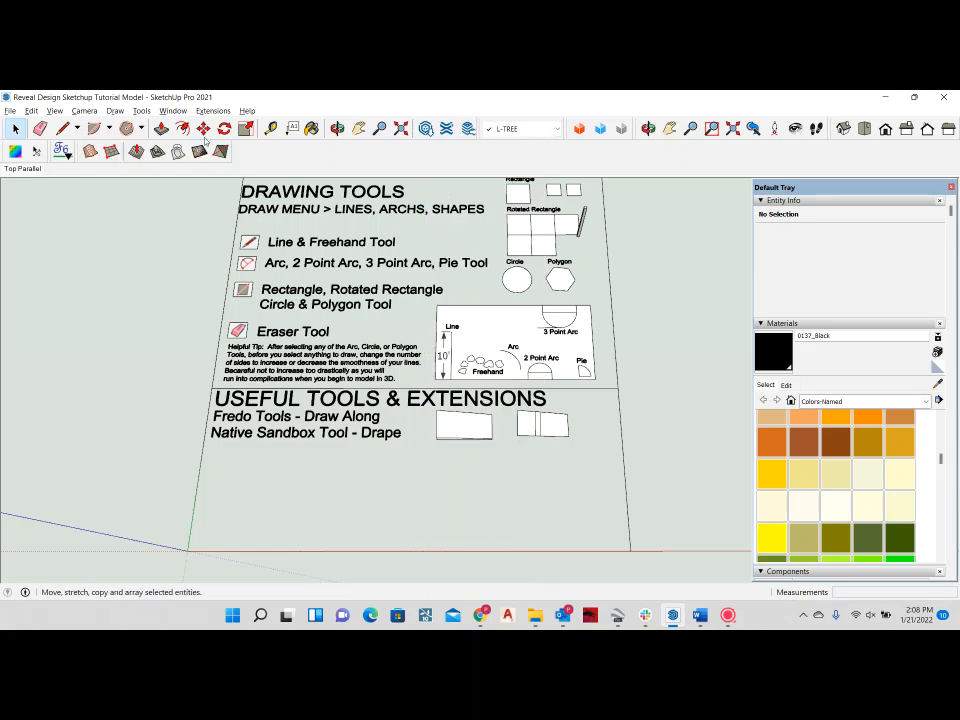
drag(58, 151, 62, 240)
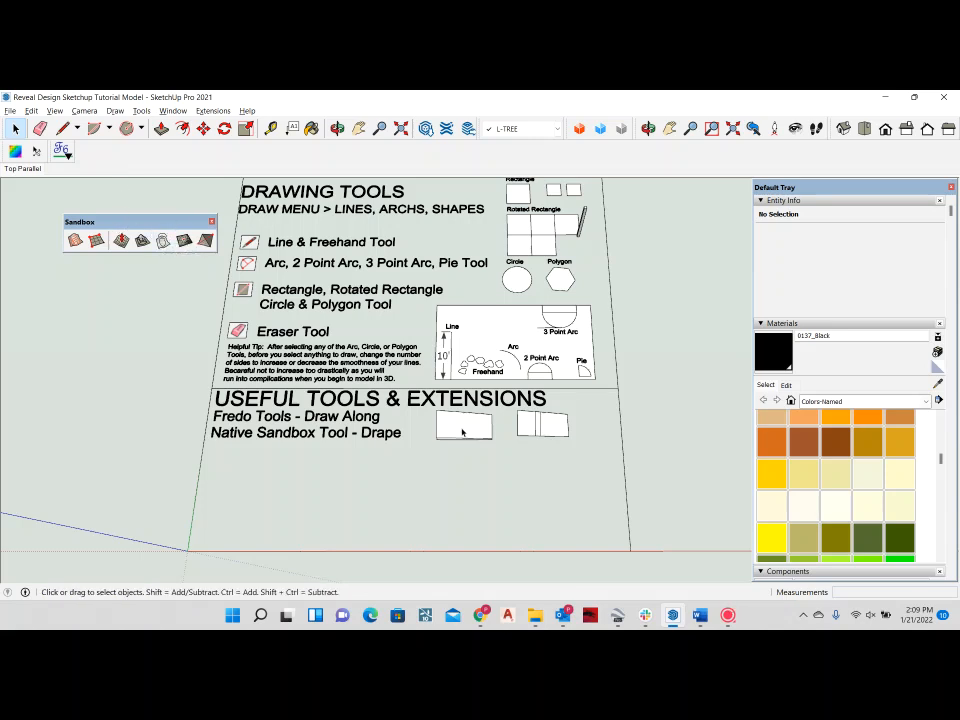
Step: Examine the sloped surface and the flat plane beneath it from several angles
scroll(462, 432, up, 6)
middle_drag(487, 530, 422, 349)
middle_drag(294, 324, 397, 345)
middle_drag(655, 343, 369, 403)
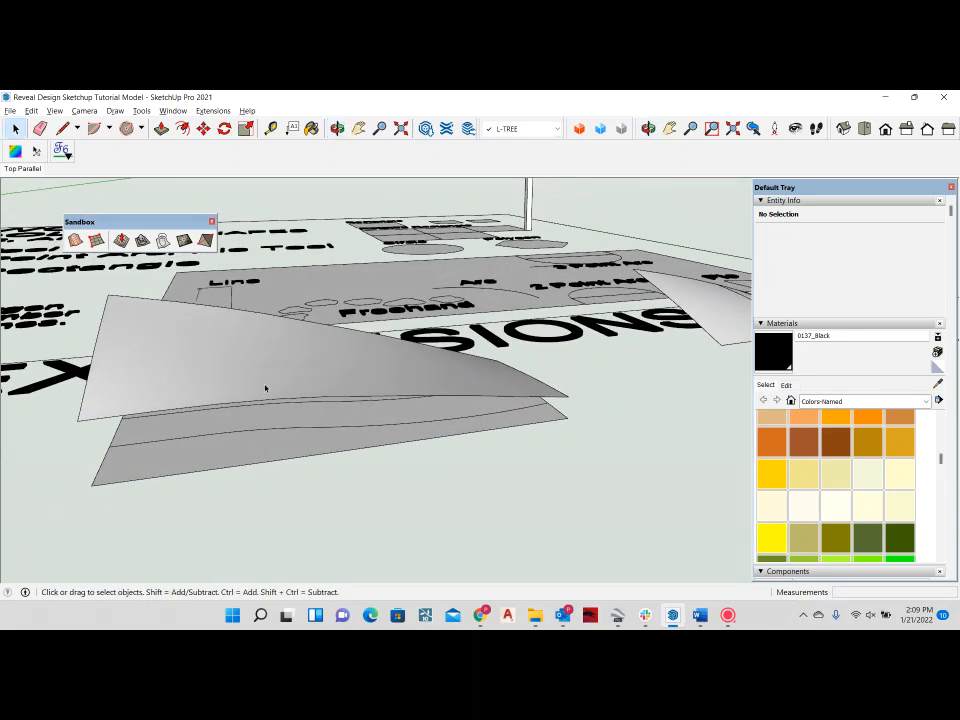
middle_drag(202, 372, 468, 388)
scroll(468, 388, down, 2)
middle_drag(478, 262, 446, 302)
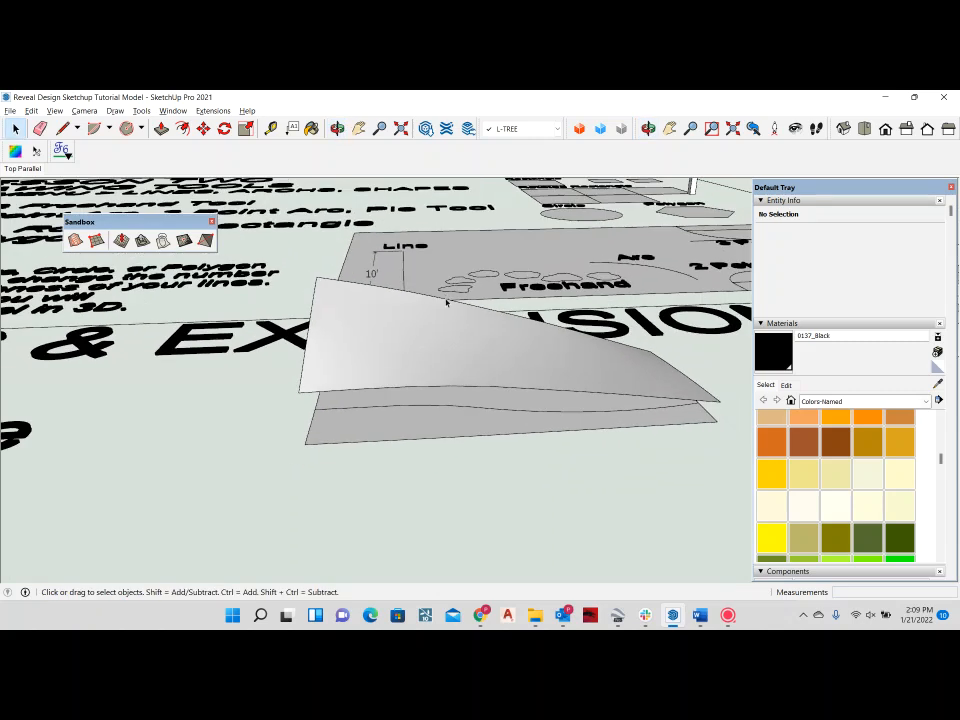
mouse_move(449, 381)
middle_down()
mouse_move(512, 407)
mouse_move(313, 437)
middle_up()
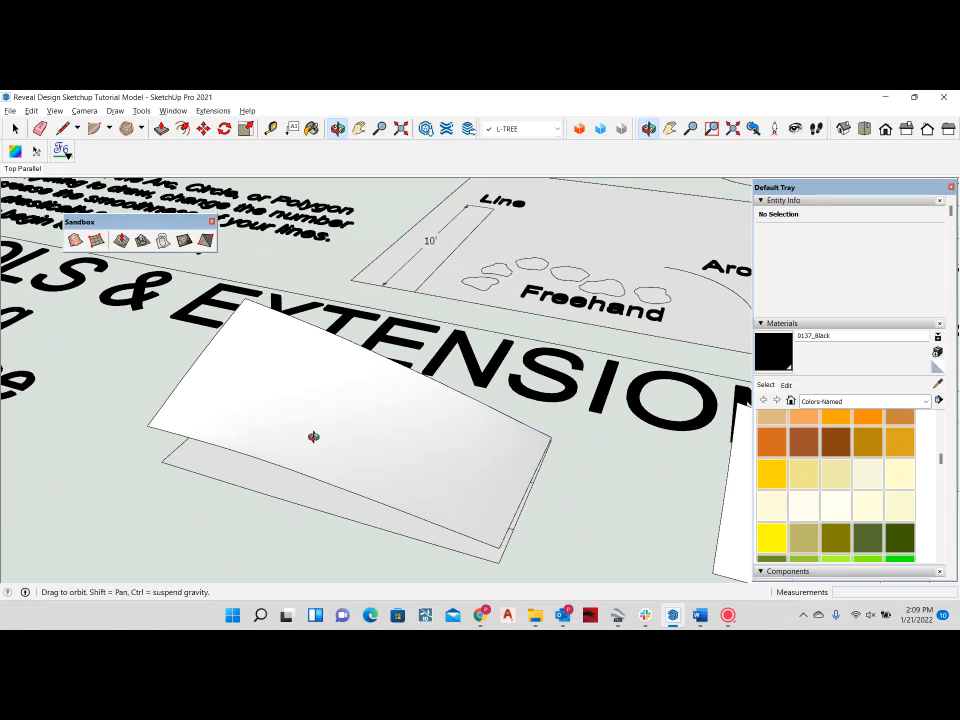
Step: Try to draw two connected 2 Point Arcs across the sloped surface, the first with a bulge of about 2' 3"
click(78, 129)
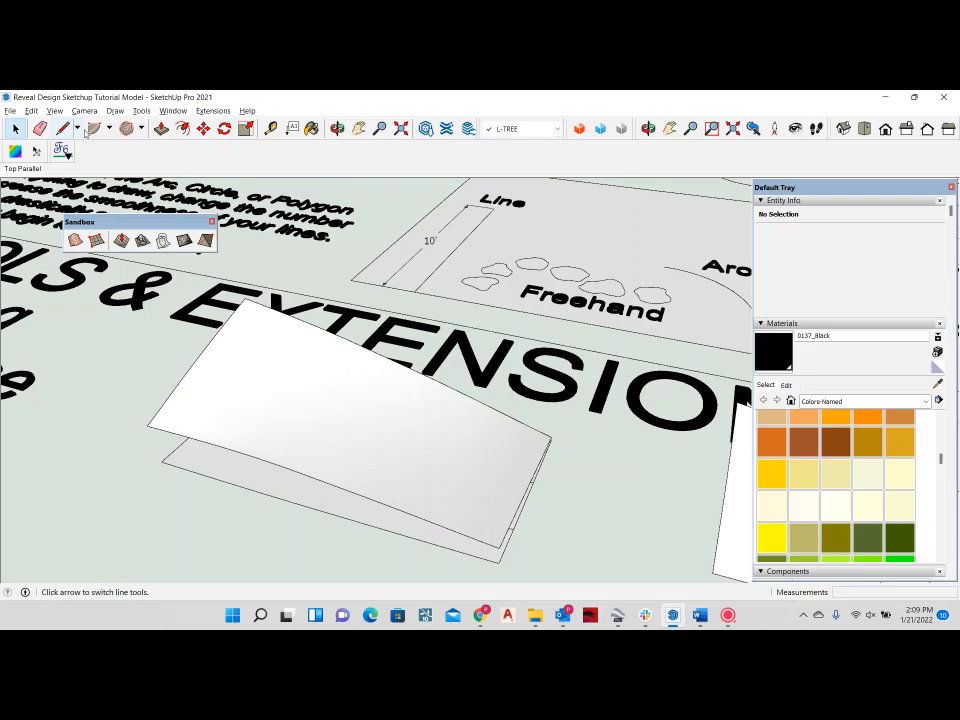
click(108, 129)
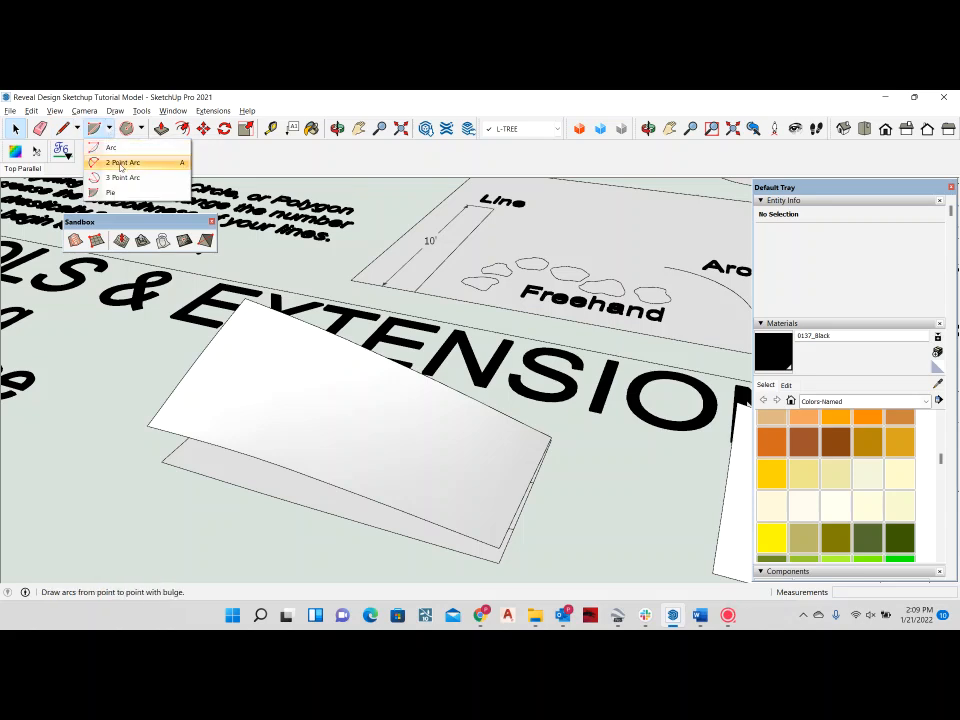
click(121, 163)
click(178, 398)
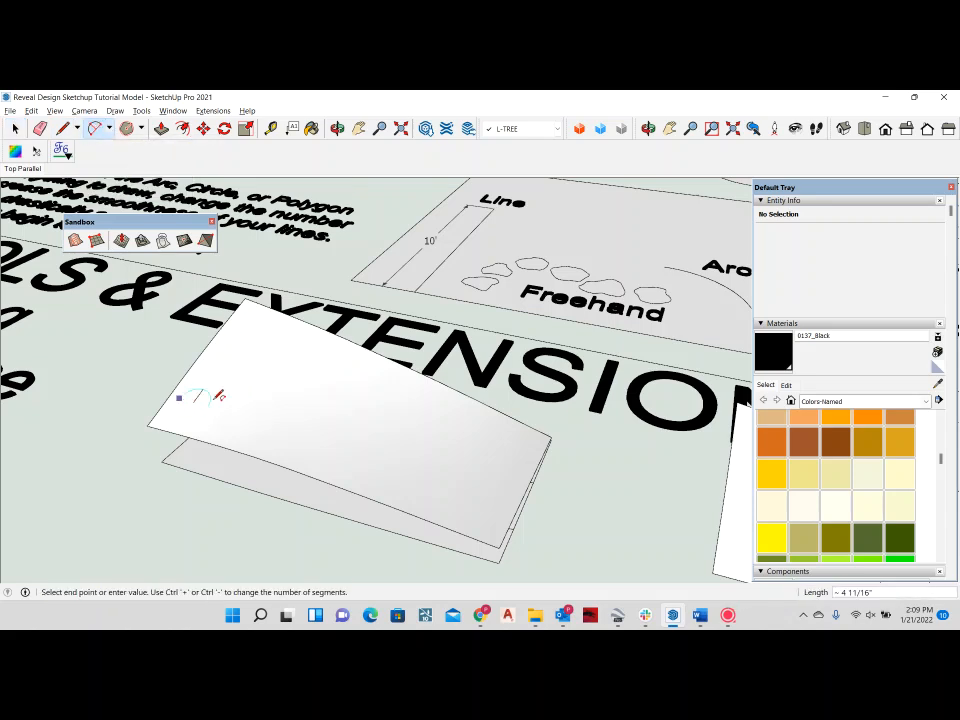
click(371, 421)
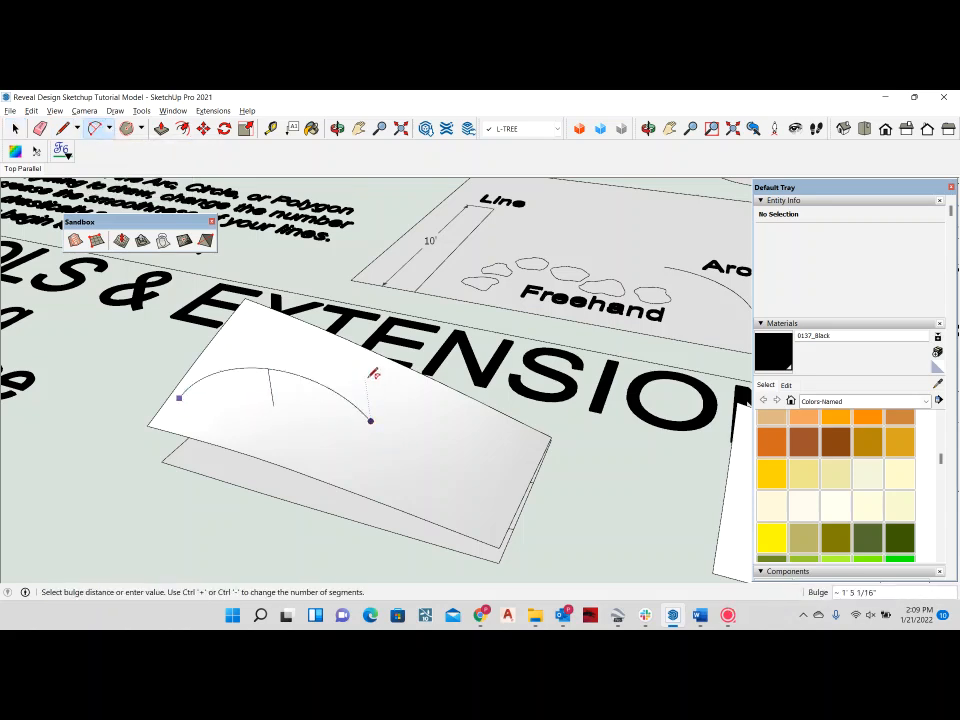
click(327, 350)
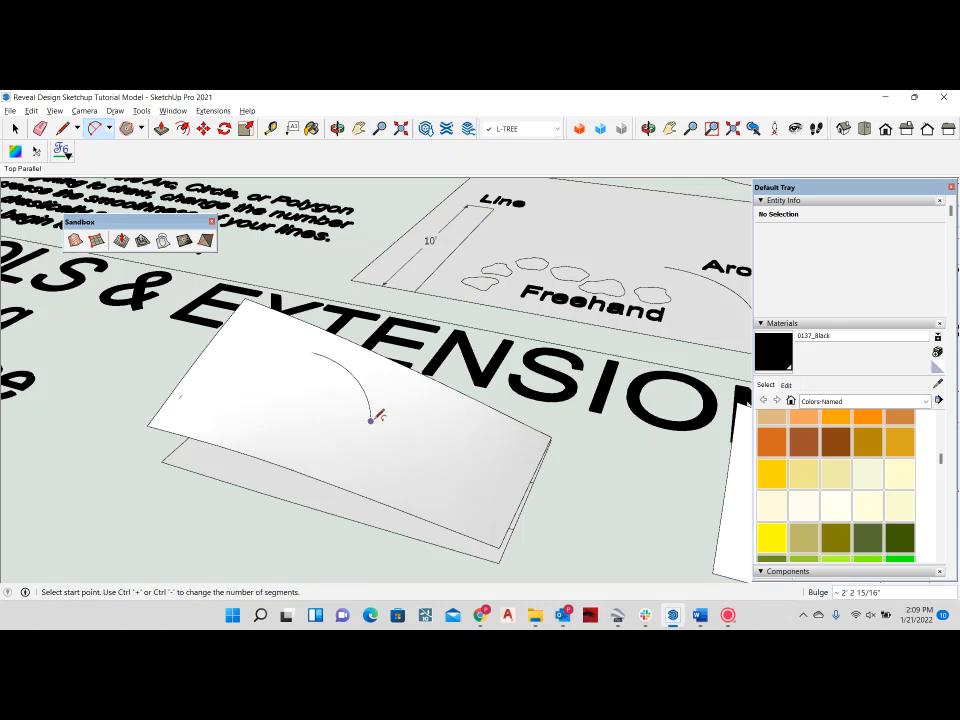
click(371, 421)
click(470, 500)
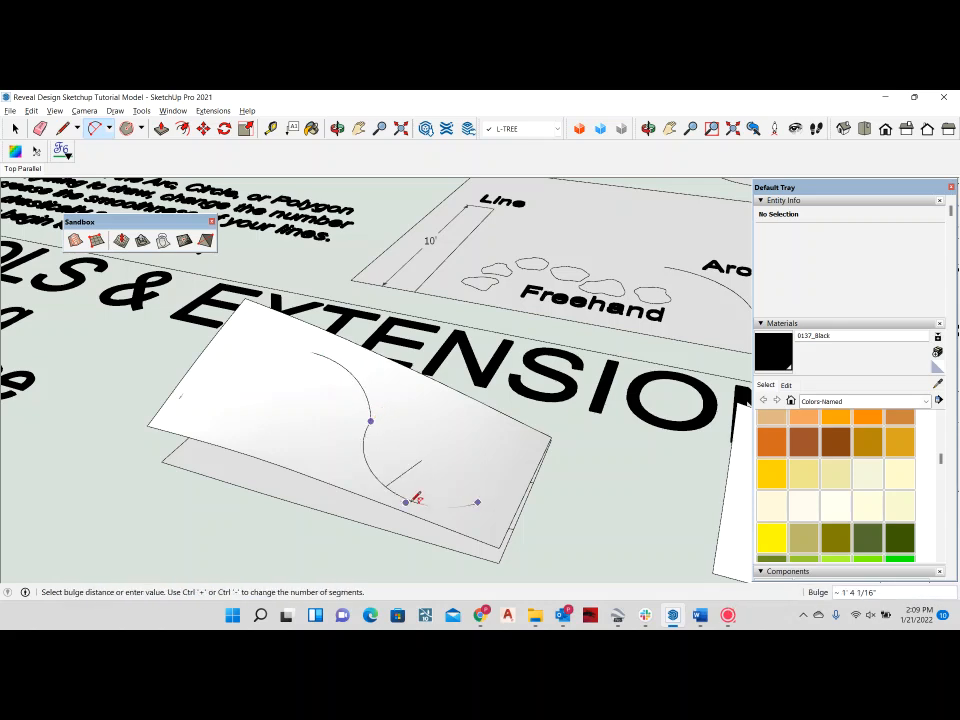
click(440, 497)
Step: Check how the arcs meet the sloped surface from a low angle and undo both arcs
middle_drag(456, 493, 264, 394)
scroll(233, 398, up, 3)
middle_drag(305, 429, 327, 381)
scroll(327, 381, up, 3)
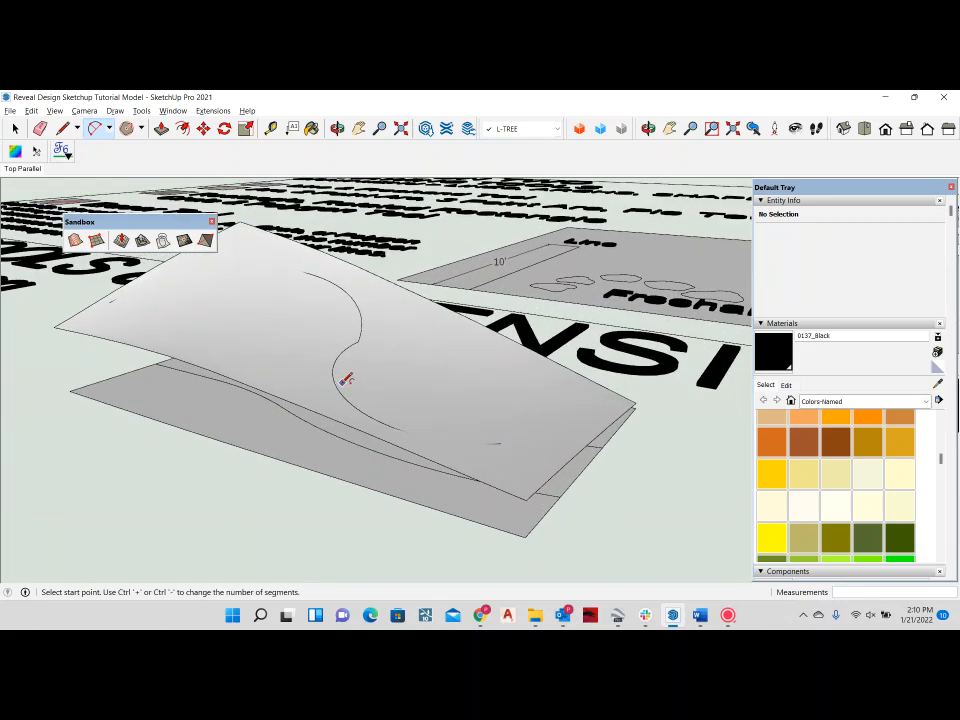
key(ctrl+z)
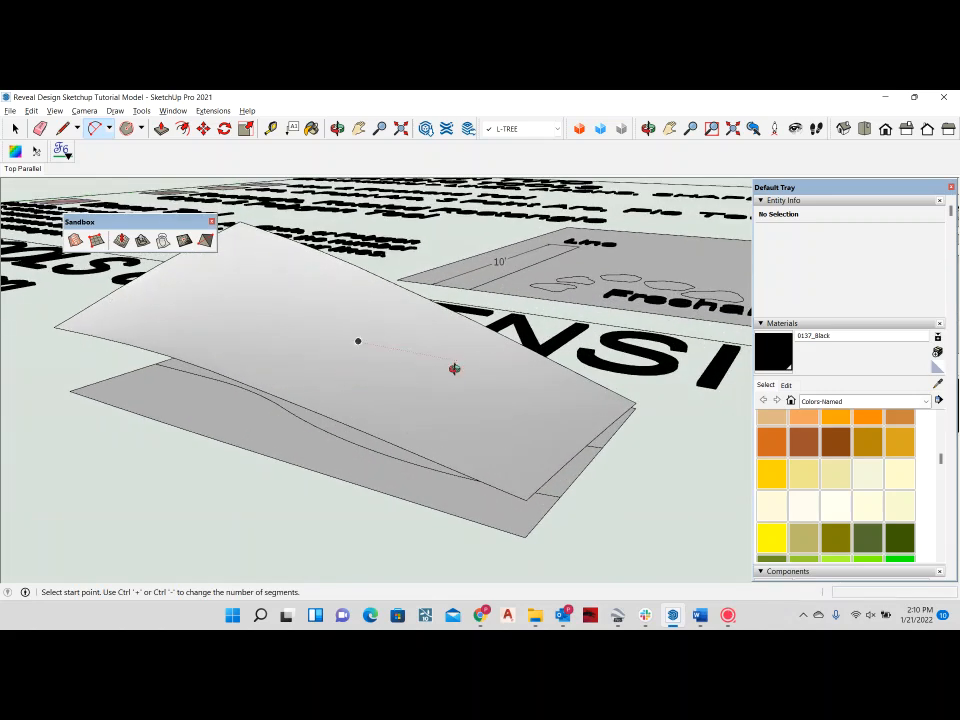
Step: Examine the curved path on the flat plane and its position under the sloped surface
middle_drag(454, 369, 475, 410)
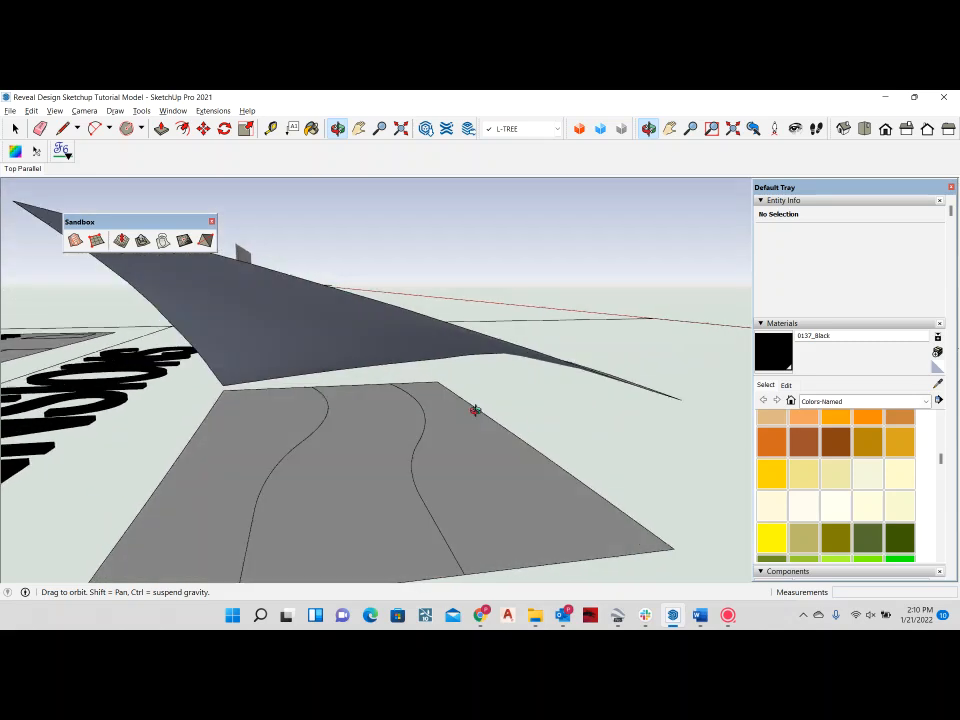
middle_drag(351, 463, 424, 410)
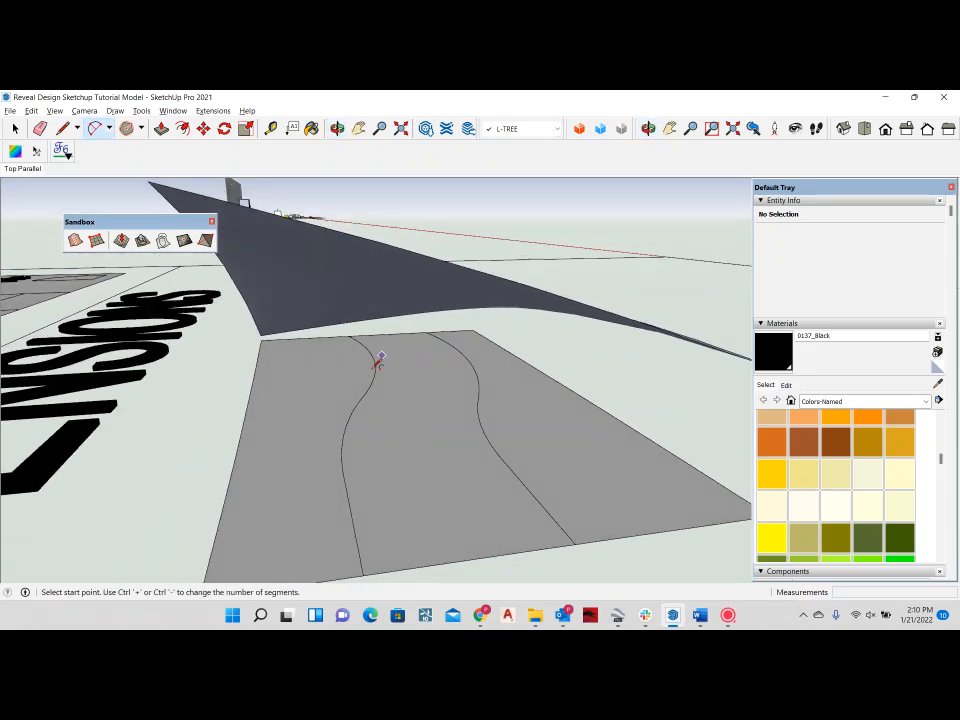
middle_drag(382, 378, 338, 337)
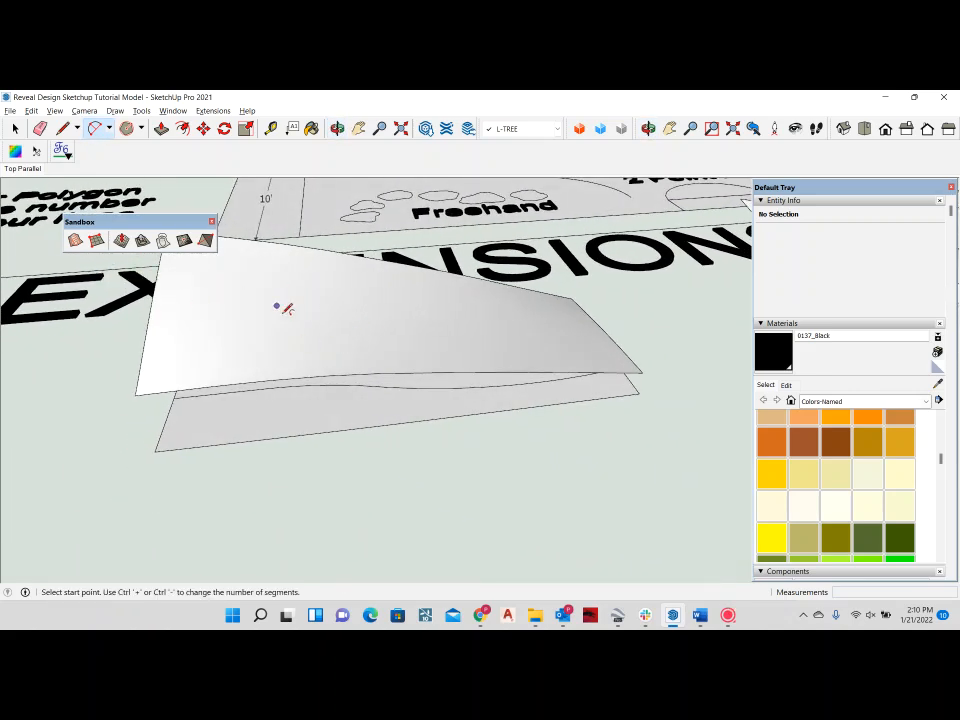
middle_drag(285, 306, 258, 290)
key(space)
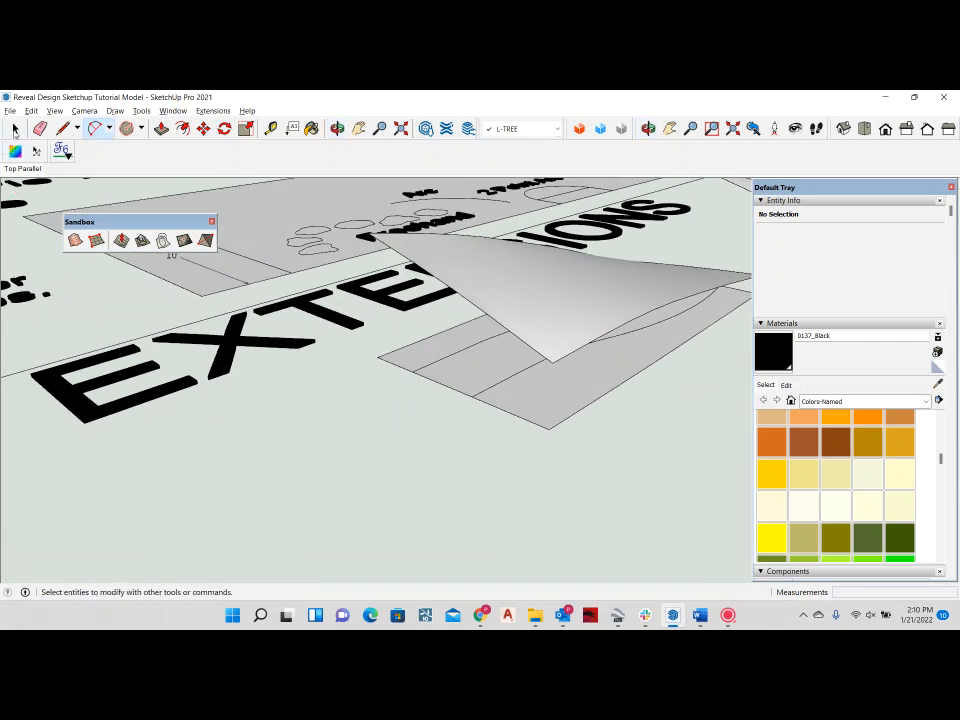
middle_drag(568, 332, 312, 360)
middle_drag(479, 405, 510, 347)
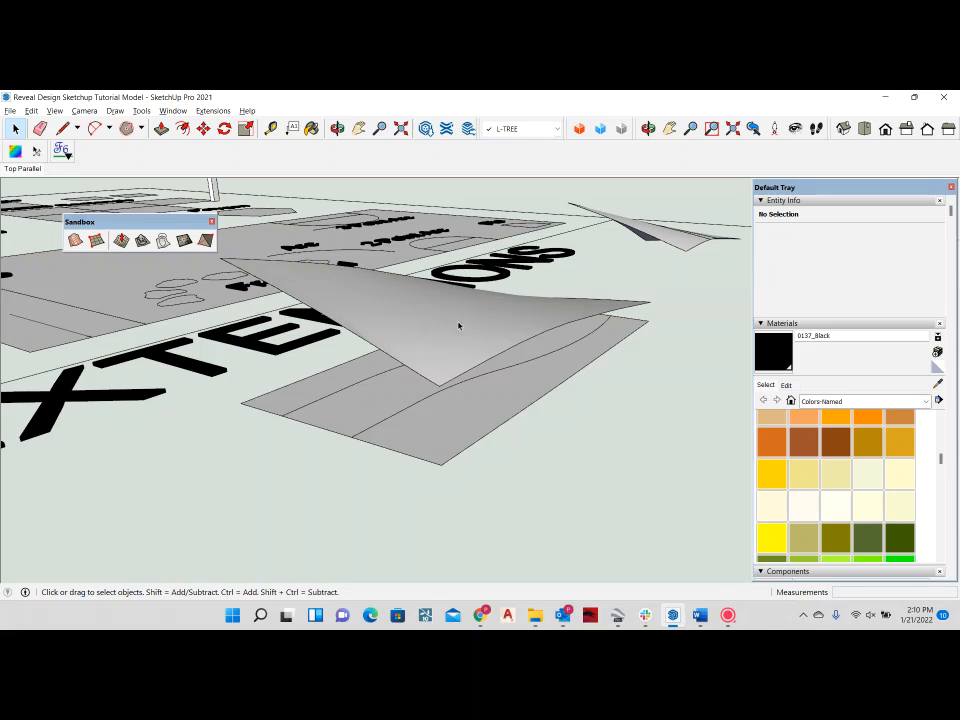
middle_drag(459, 326, 538, 331)
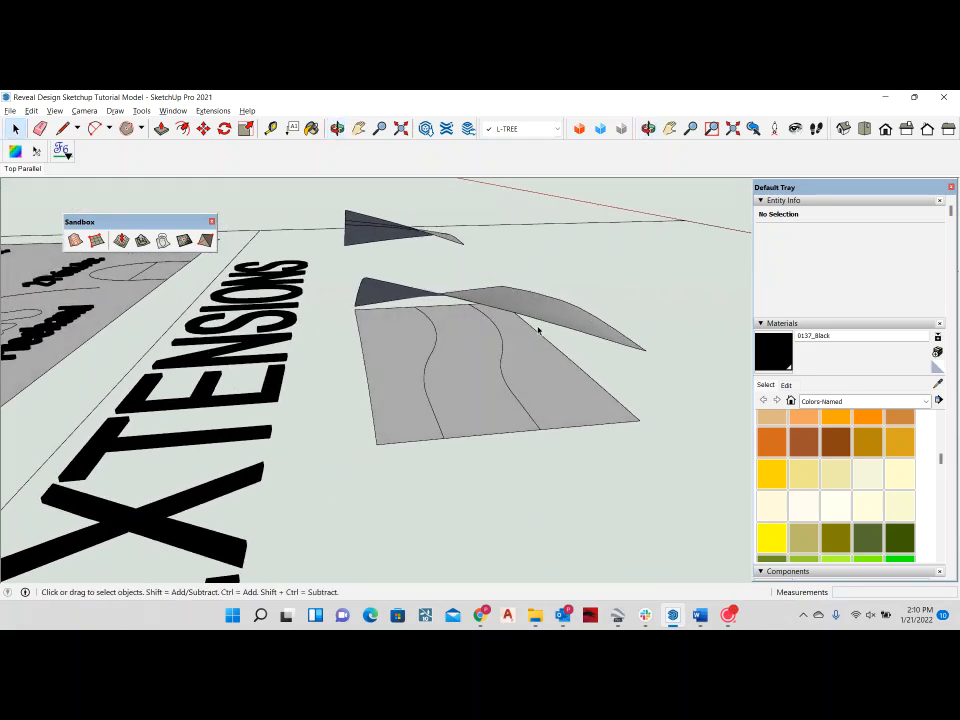
Step: Copy the curved path group straight up along the blue axis, about 3' 11 5/8", placing it above the sloped surface
click(505, 383)
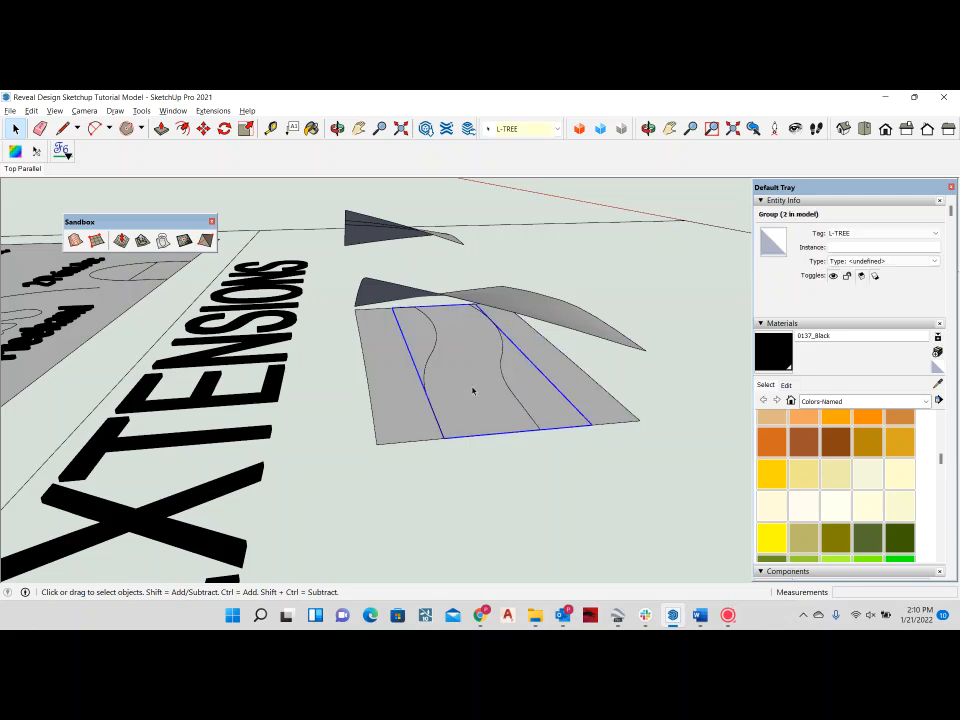
middle_drag(495, 405, 433, 420)
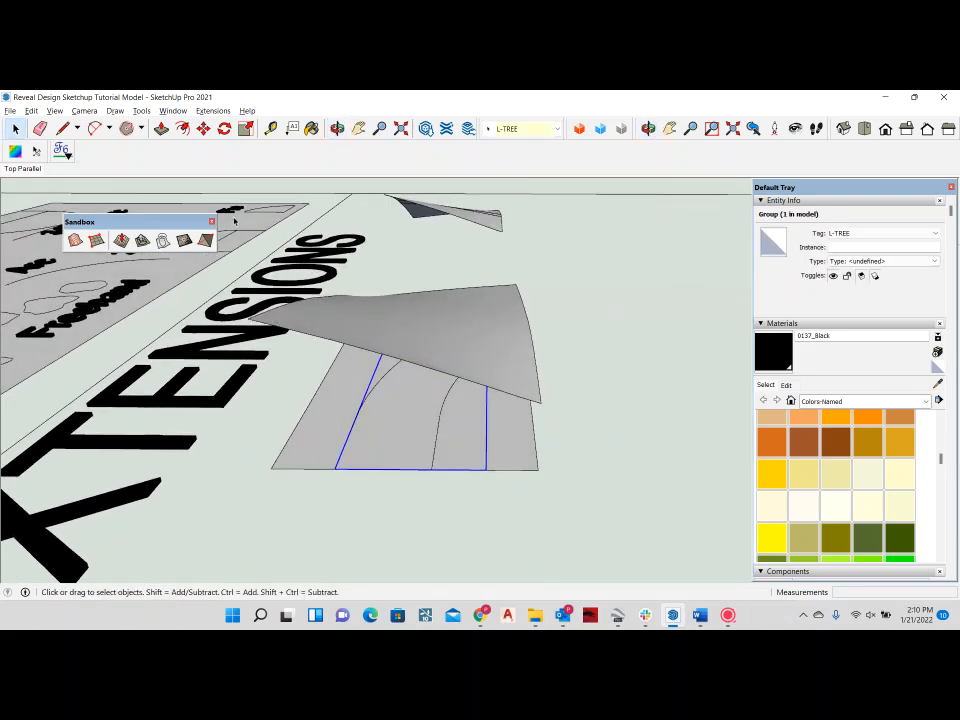
click(203, 128)
key(ctrl)
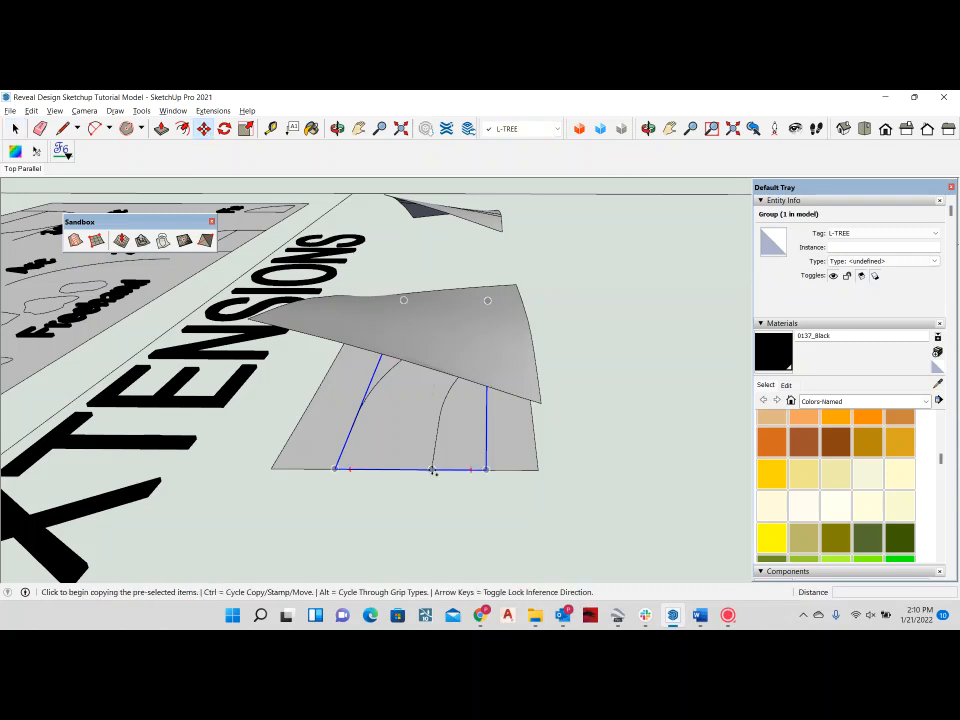
click(431, 468)
middle_drag(420, 277, 460, 245)
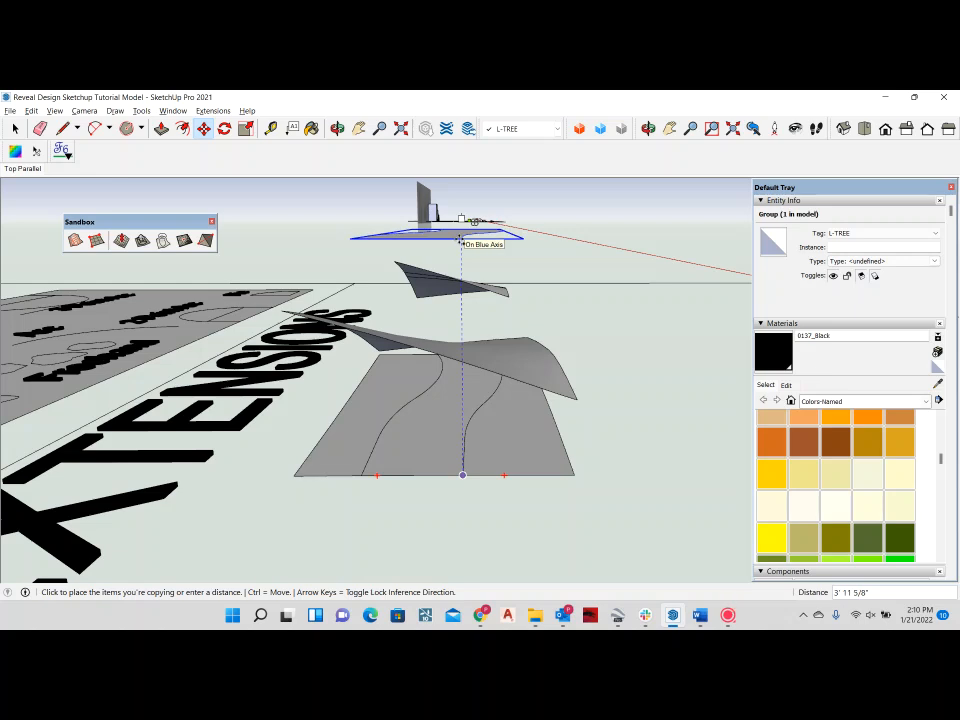
click(462, 240)
Step: Drape the raised path copy onto the sloped surface group with the Sandbox Drape tool
middle_drag(462, 240, 321, 303)
key(m)
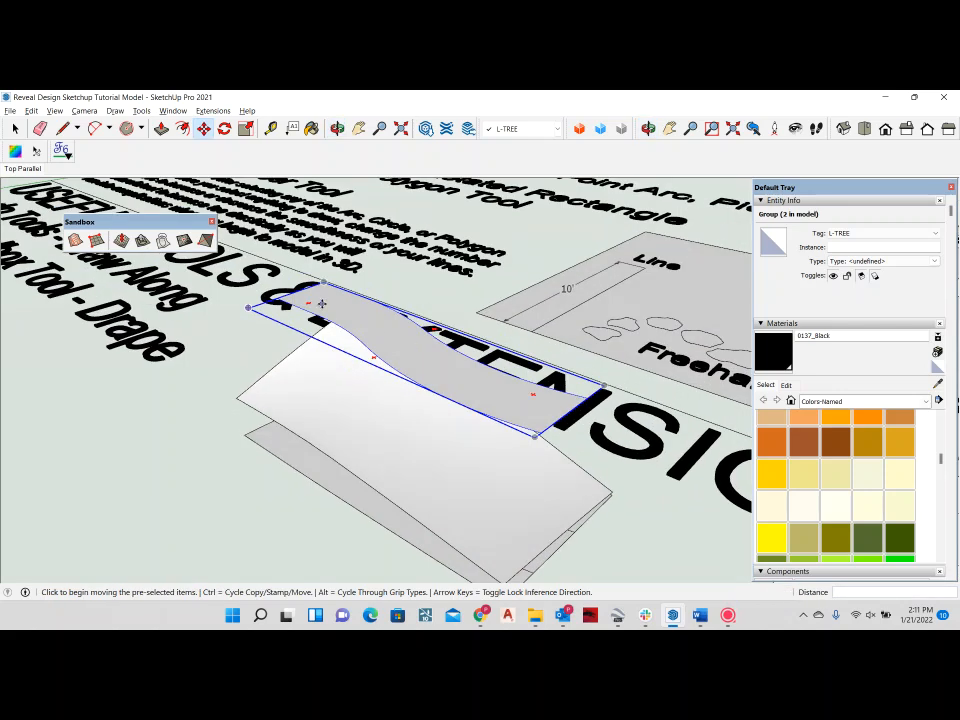
middle_drag(363, 349, 367, 350)
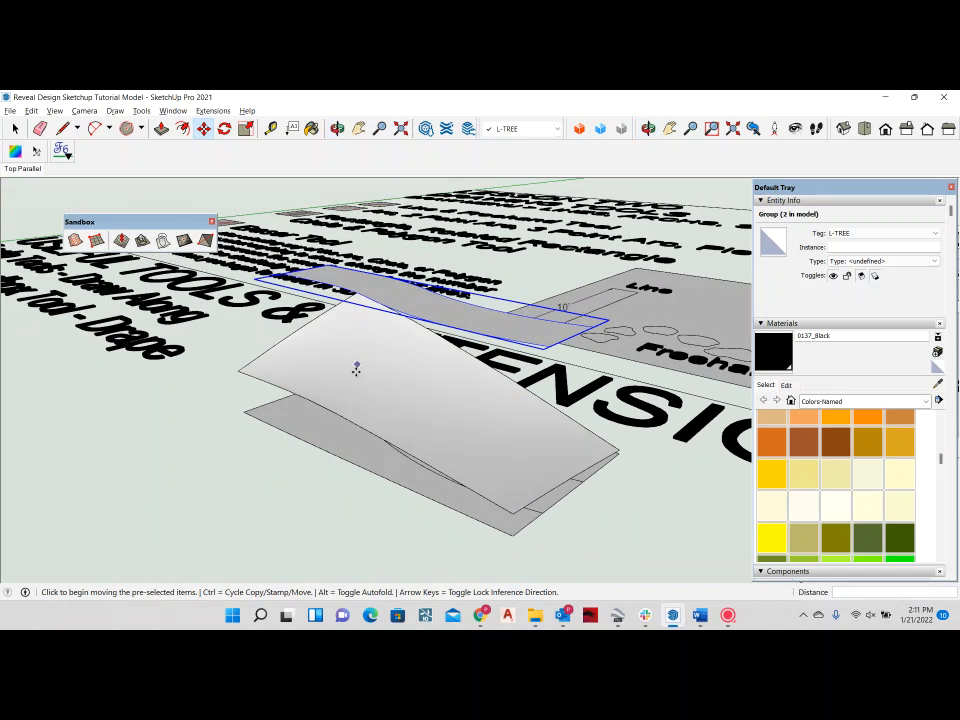
middle_drag(401, 396, 381, 373)
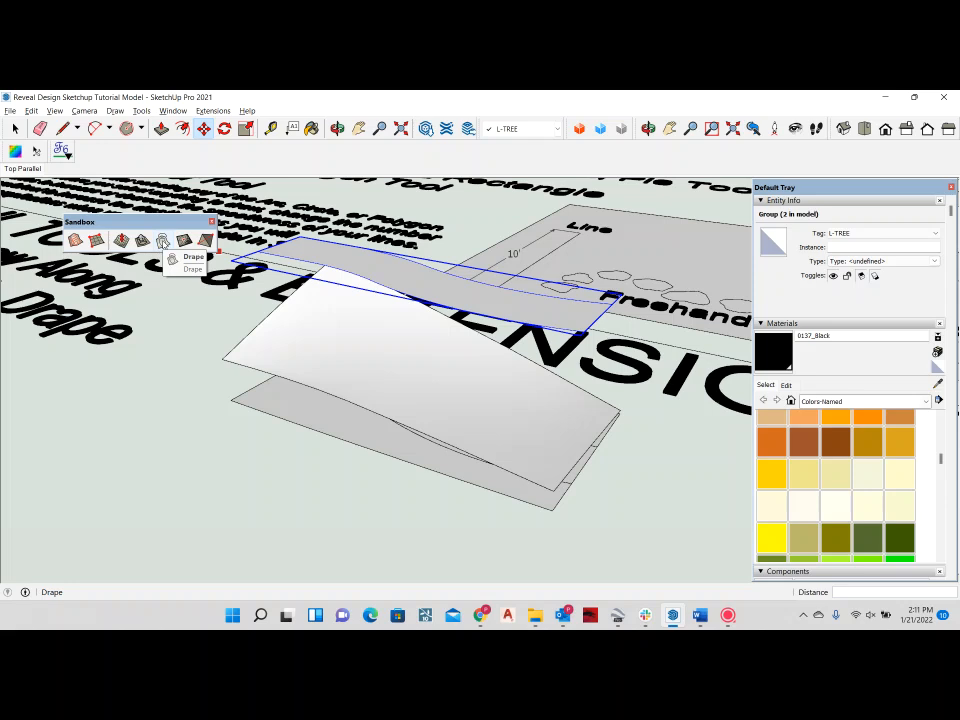
click(163, 242)
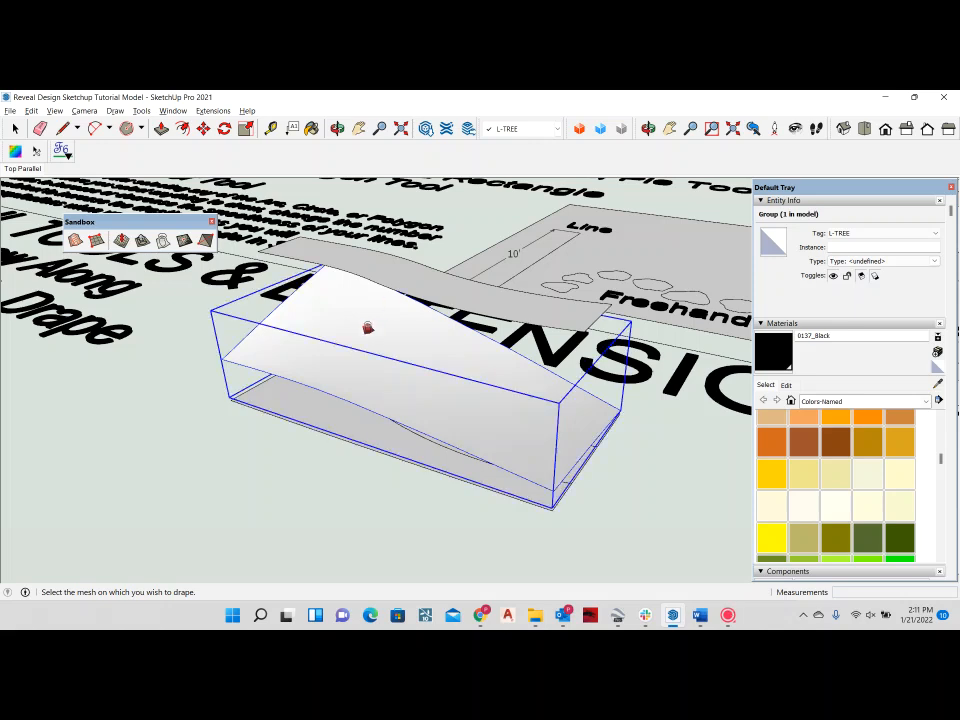
click(368, 328)
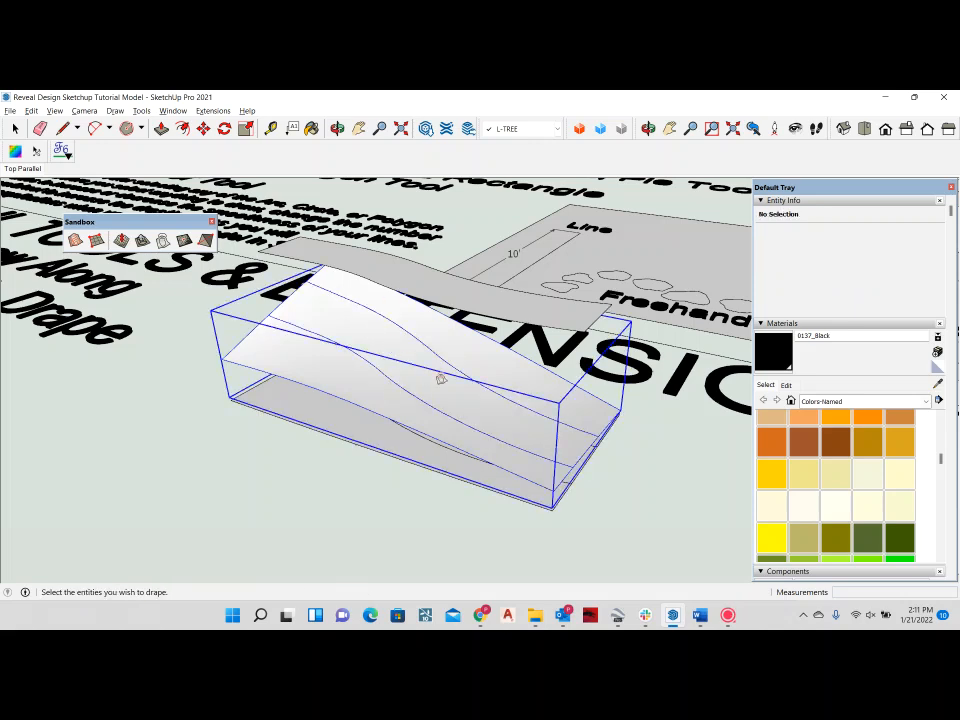
Step: Examine the draped path lines on the sloped surface from several angles and compare them with the raised copy and the flat plane
middle_drag(440, 379, 403, 333)
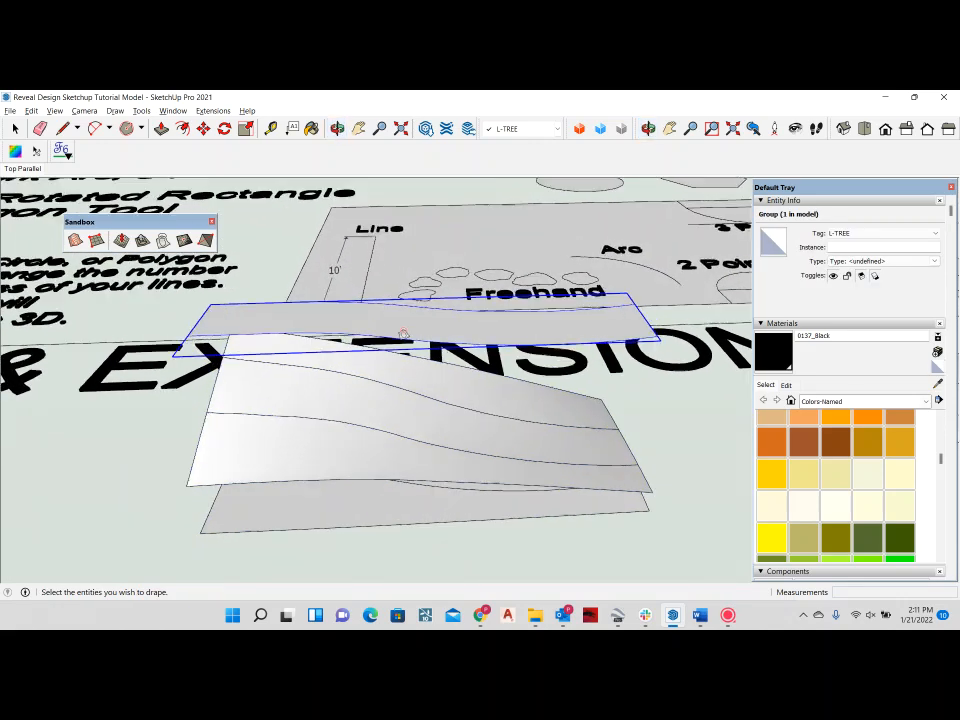
scroll(318, 320, up, 3)
scroll(504, 330, down, 5)
middle_drag(561, 266, 440, 500)
scroll(555, 345, up, 6)
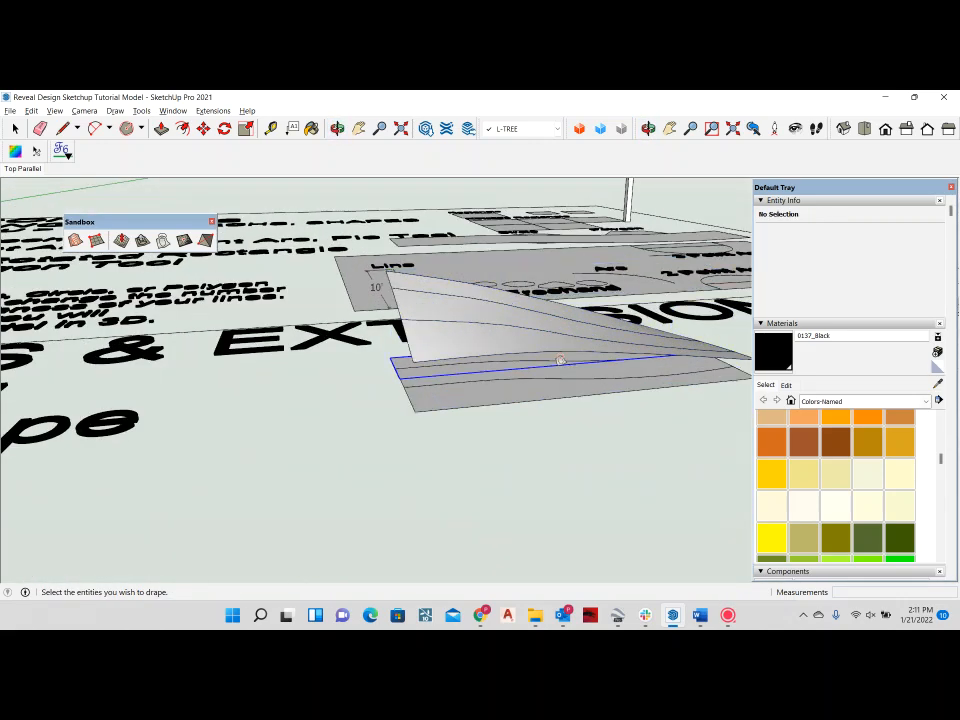
middle_drag(558, 355, 351, 414)
middle_drag(500, 410, 294, 388)
scroll(182, 335, up, 2)
middle_drag(182, 335, 469, 394)
scroll(469, 393, down, 4)
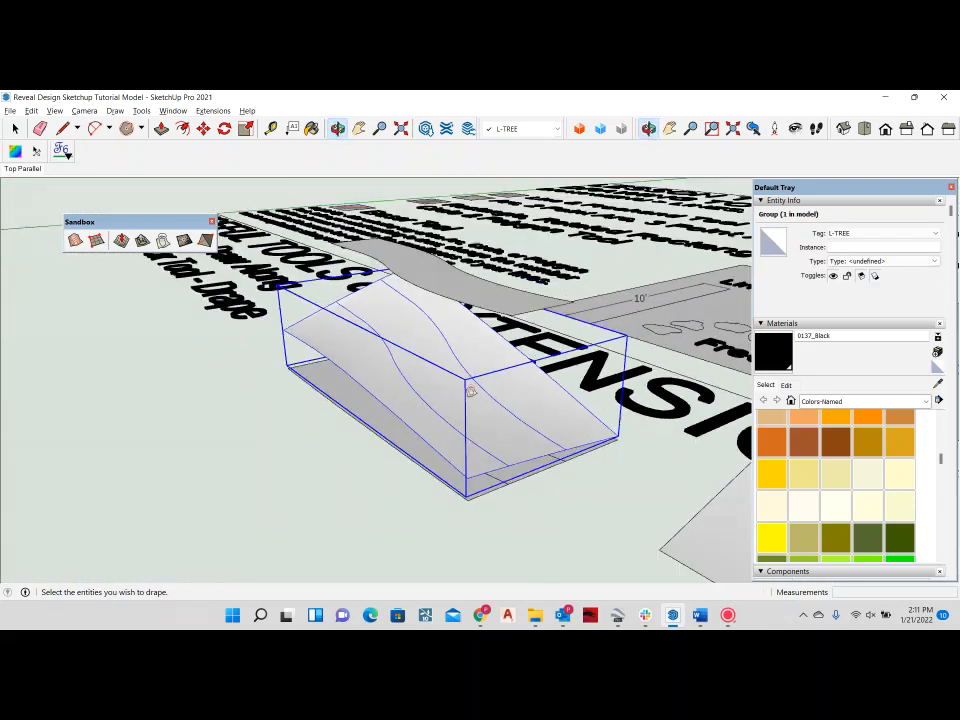
mouse_move(437, 345)
shift+middle_down()
mouse_move(426, 373)
mouse_move(411, 339)
mouse_move(416, 283)
mouse_move(422, 397)
mouse_move(514, 422)
mouse_move(394, 390)
shift+middle_up()
scroll(389, 334, up, 3)
scroll(394, 396, up, 5)
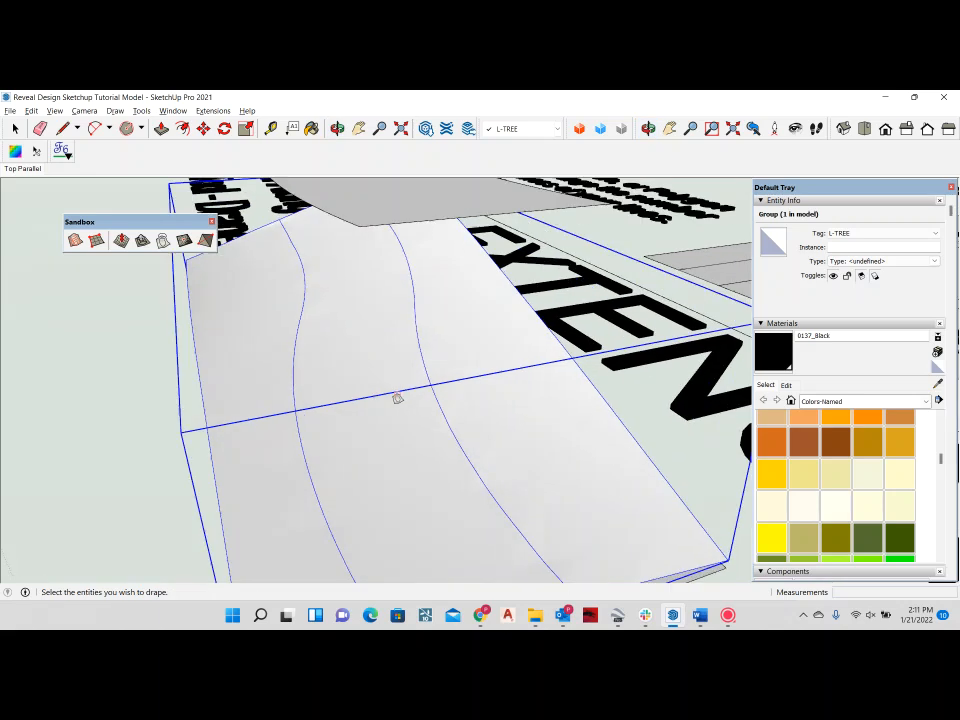
scroll(450, 414, down, 3)
key(Escape)
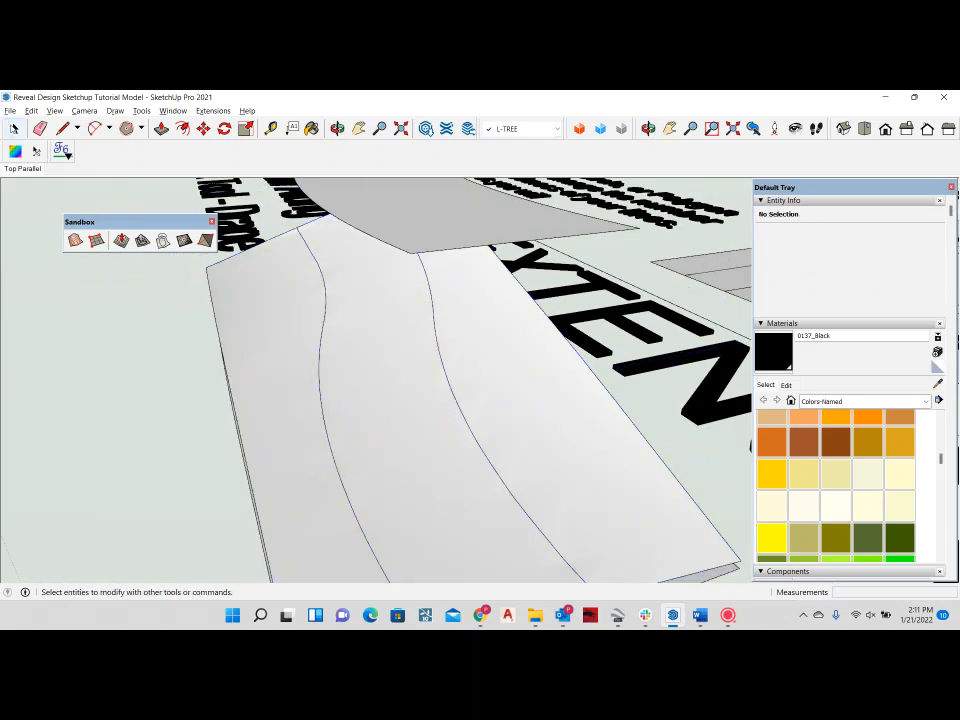
Step: Open the sloped surface group for editing and select its faces one at a time to check where the draped lines split it
click(15, 129)
double_click(420, 390)
middle_drag(426, 403, 441, 409)
scroll(441, 409, down, 2)
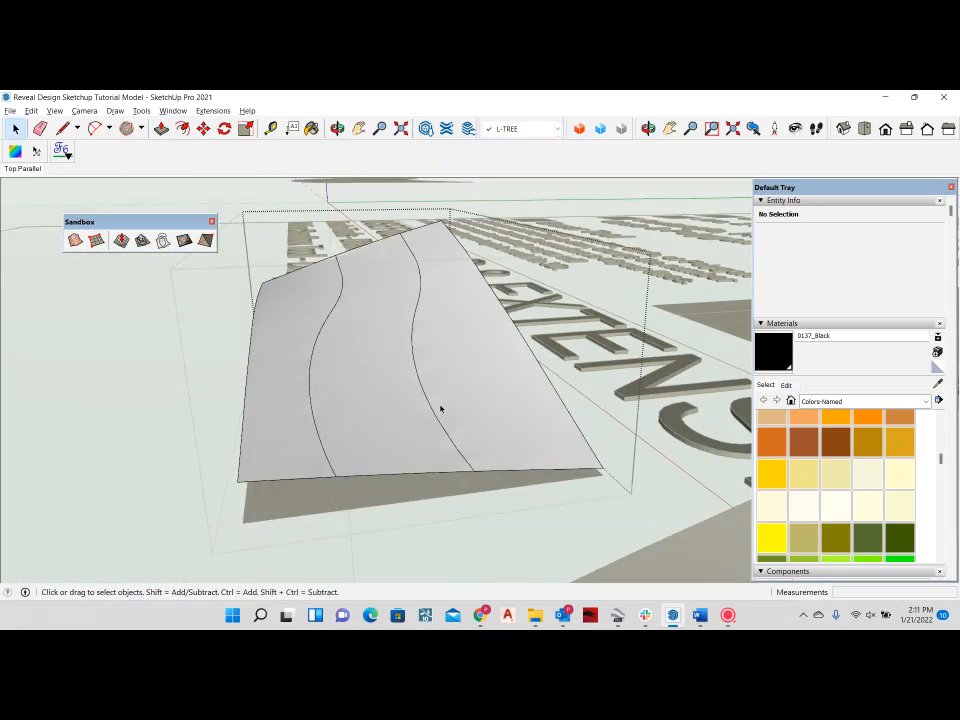
click(475, 362)
double_click(475, 362)
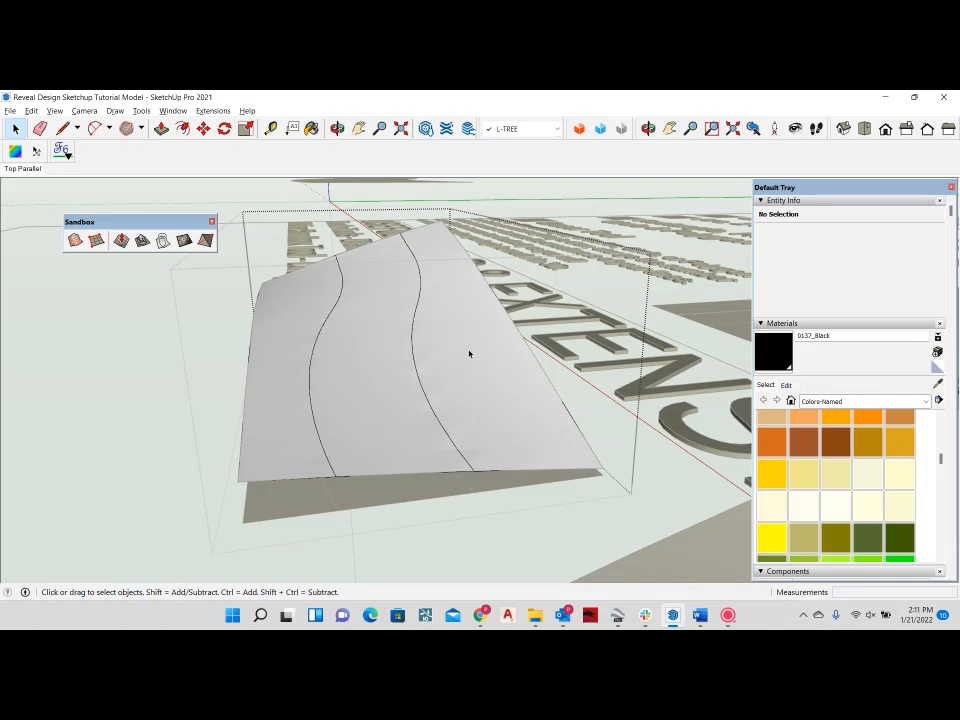
click(464, 345)
click(446, 337)
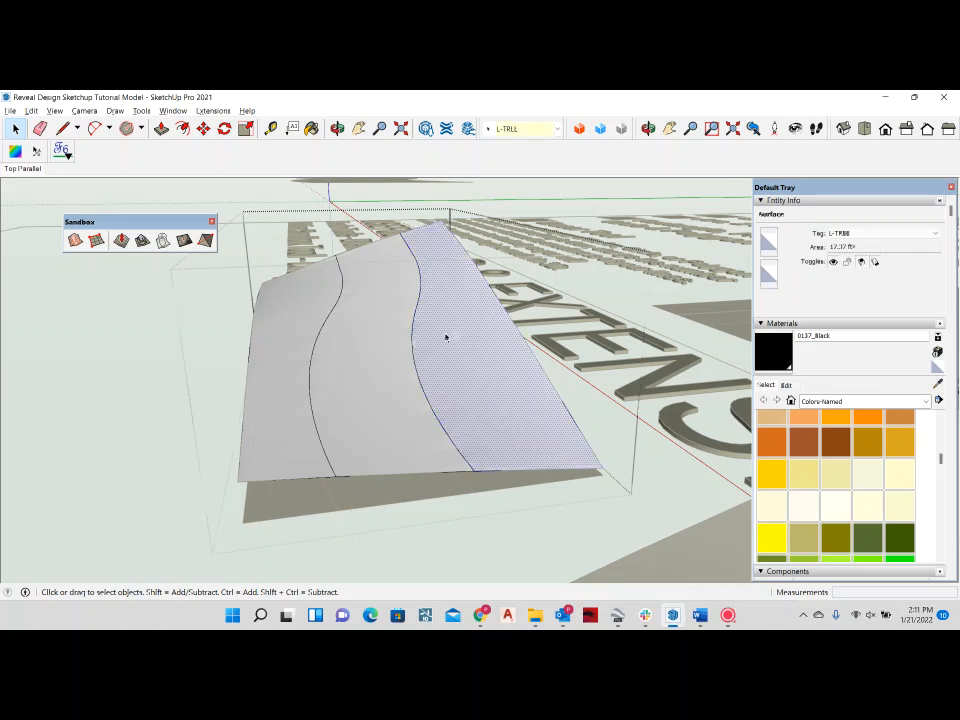
click(369, 342)
scroll(349, 382, up, 3)
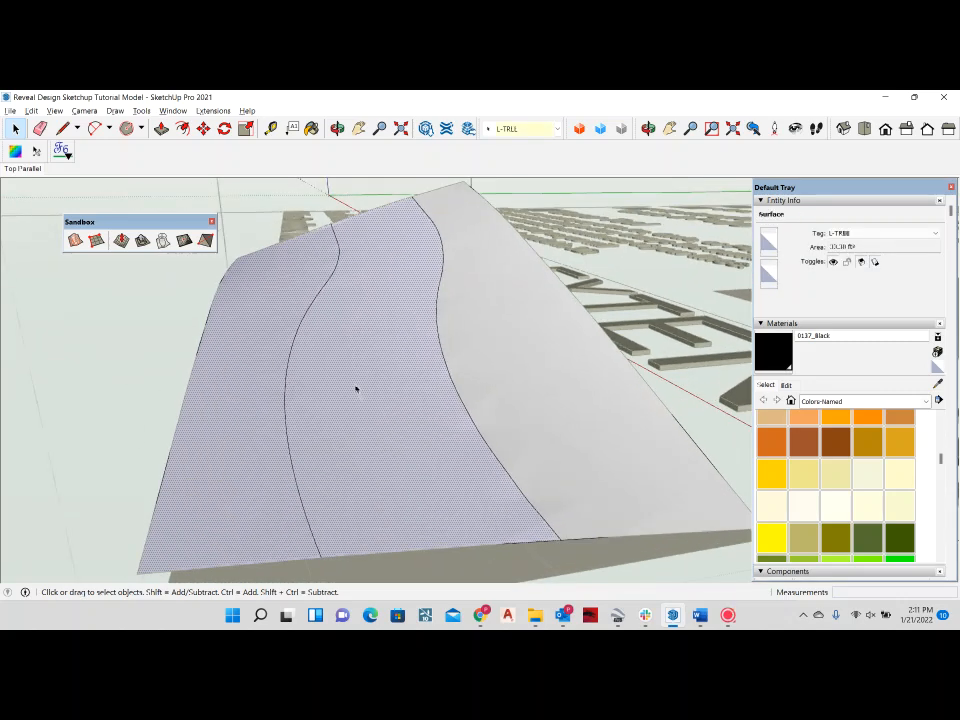
Step: Extend the unfinished end of the draped path line past the sloped surface's lower edge with FredoTools Draw Along
middle_drag(356, 388, 392, 319)
scroll(392, 377, up, 4)
scroll(408, 391, up, 5)
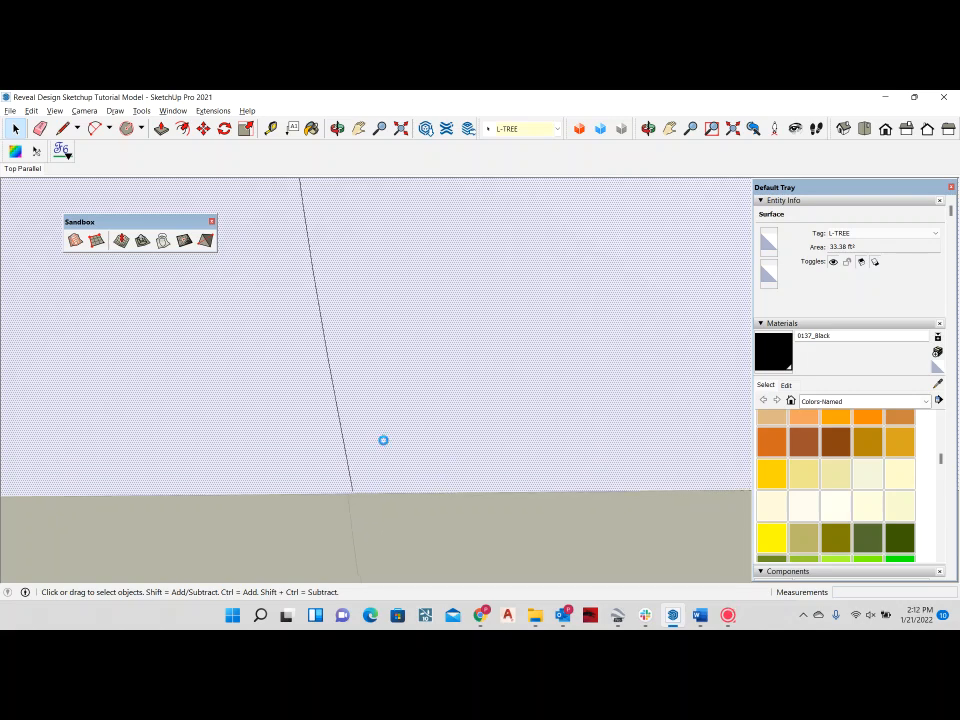
middle_drag(386, 452, 441, 408)
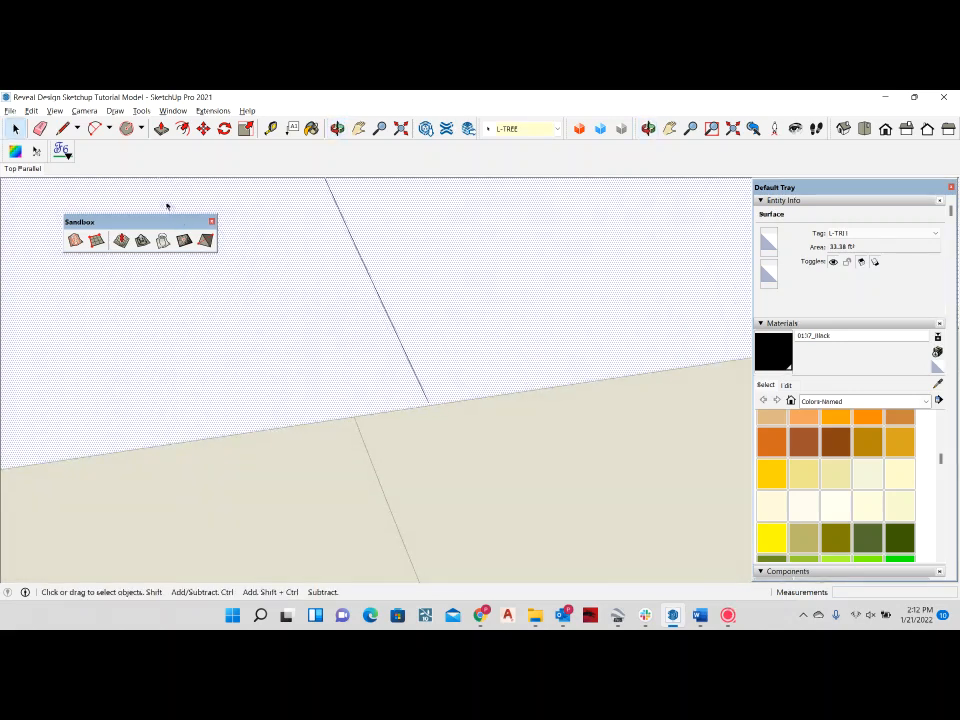
click(62, 150)
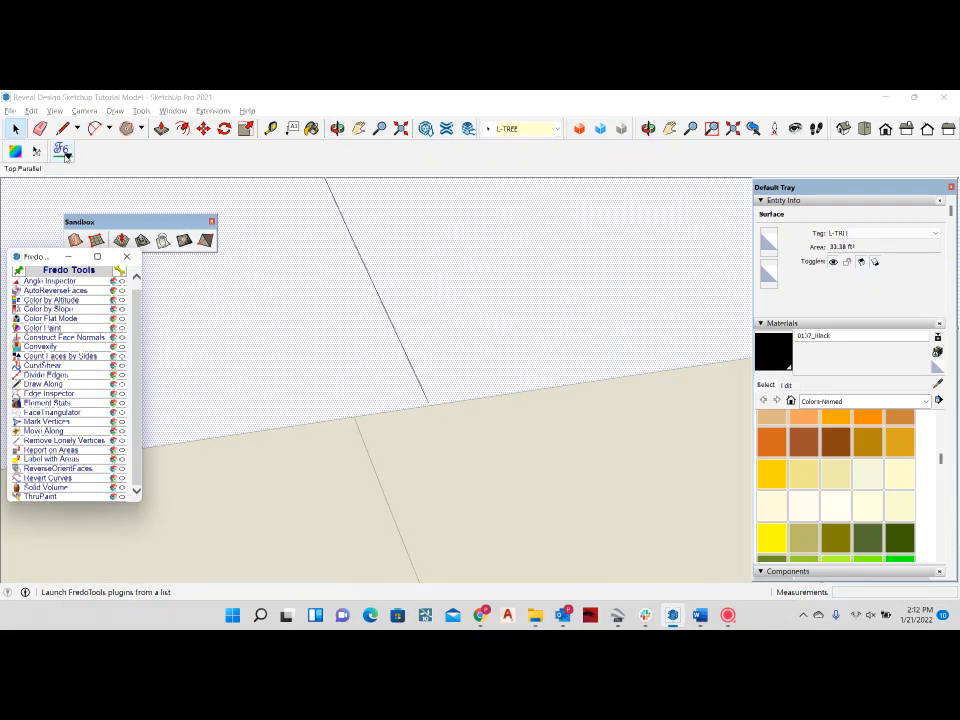
click(45, 385)
scroll(431, 394, up, 1)
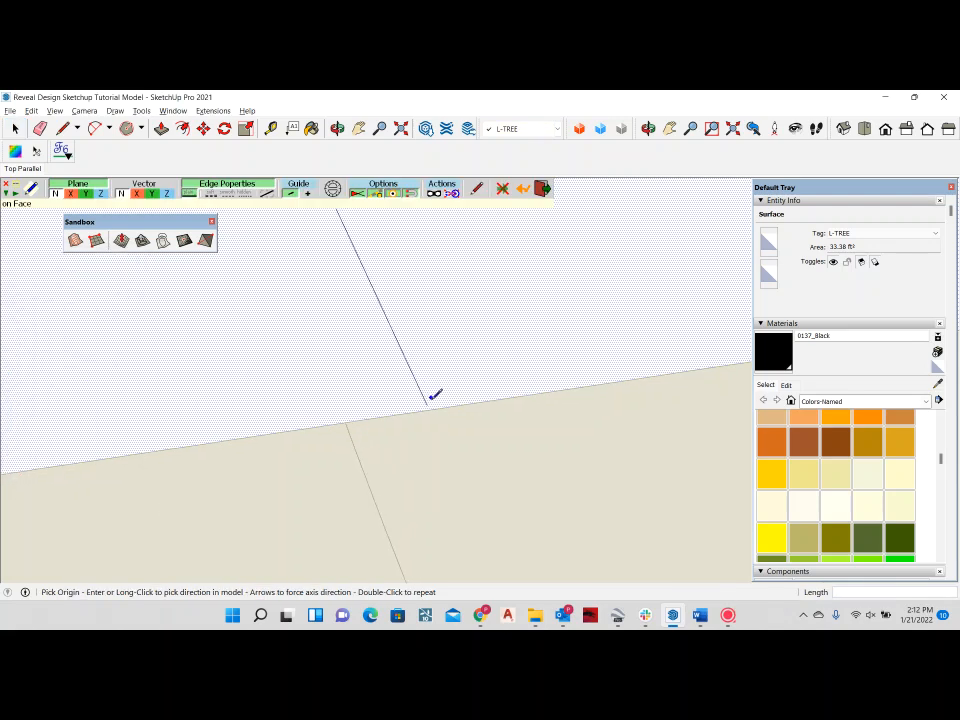
click(429, 405)
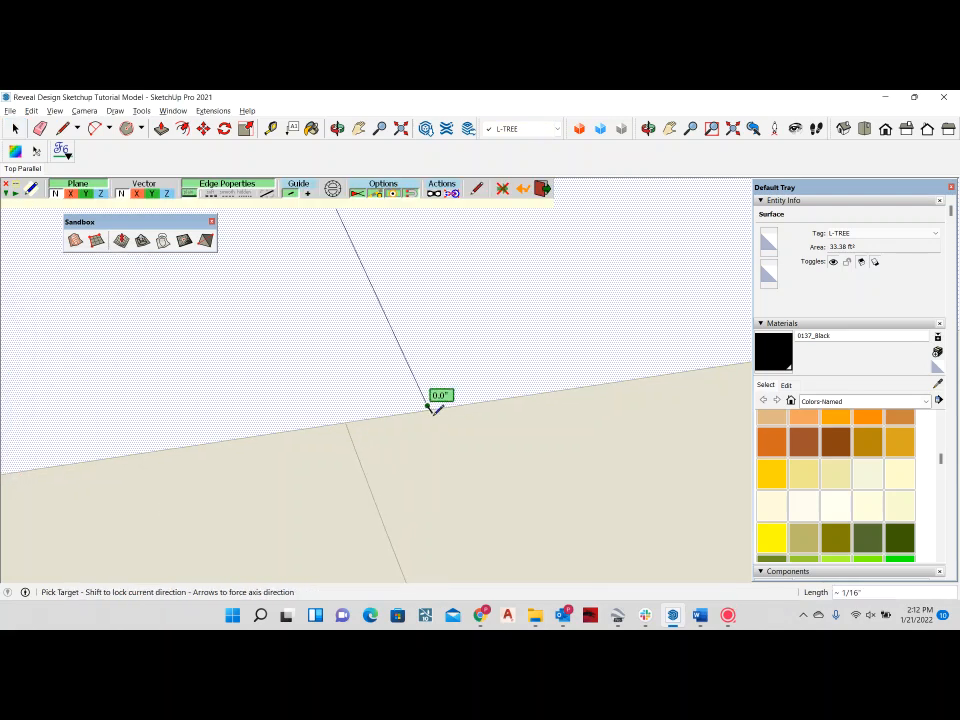
click(456, 466)
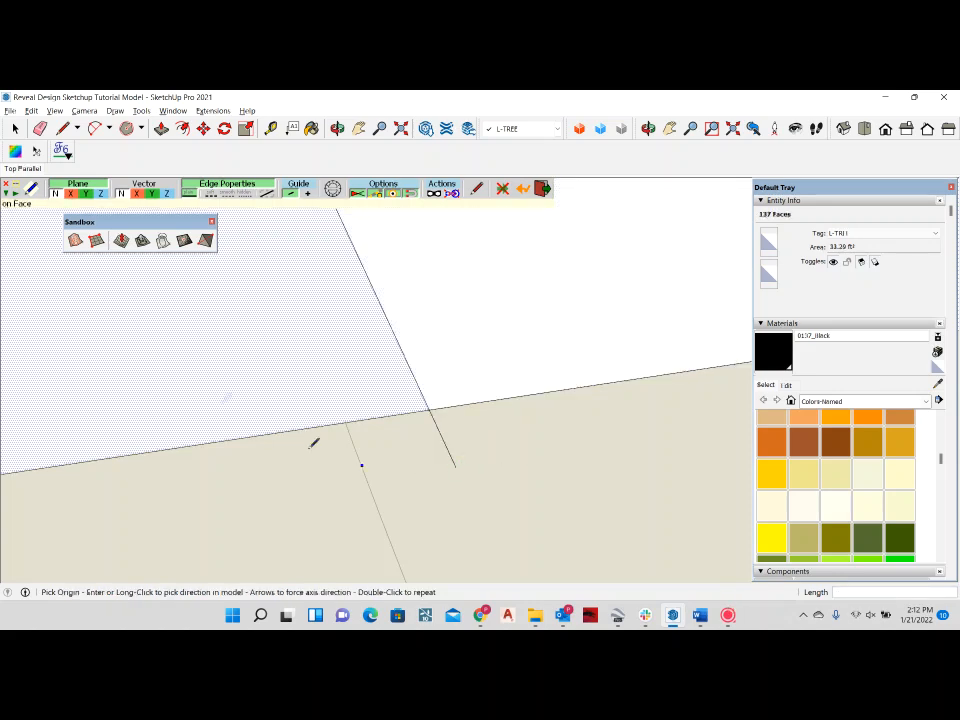
Step: Erase the line stub overhanging the surface's lower edge and select the path face between the two draped curves
key(e)
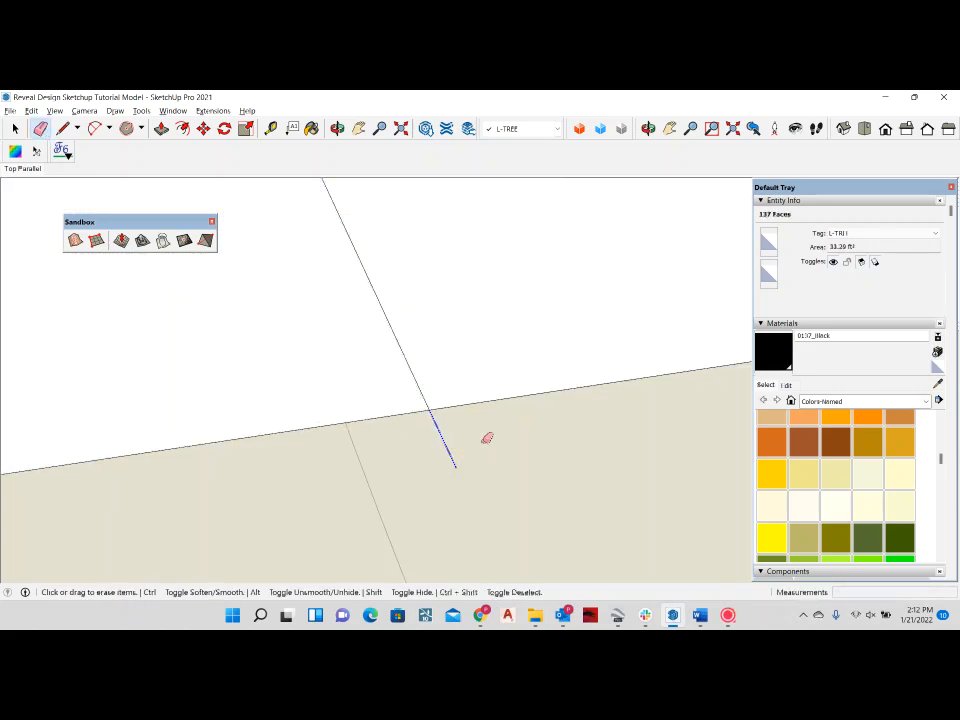
mouse_move(486, 437)
middle_down()
mouse_move(411, 463)
mouse_move(437, 405)
mouse_move(401, 378)
mouse_move(373, 394)
middle_up()
click(15, 128)
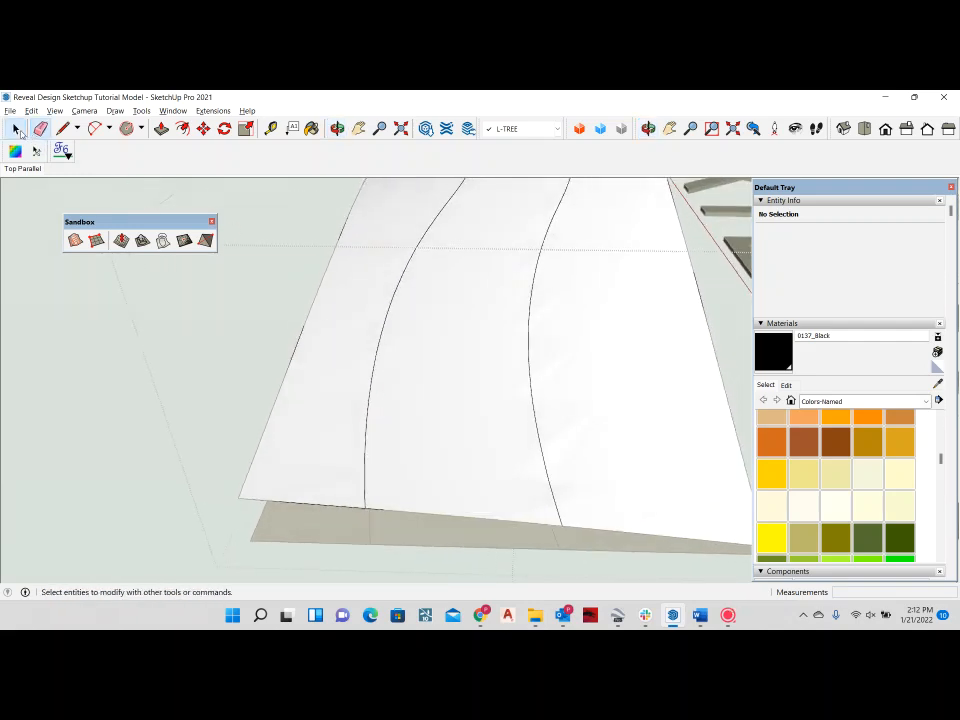
click(463, 328)
scroll(462, 335, down, 2)
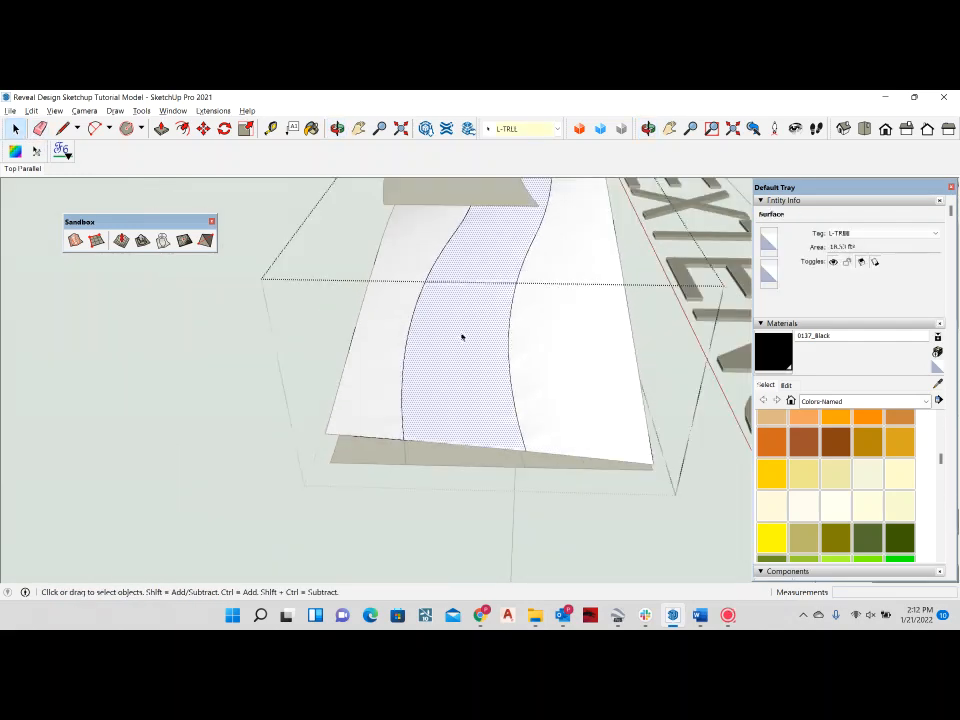
Step: Examine the selected path face on the slope from several angles, relative to the raised path copy and the flat plane
middle_drag(391, 320, 438, 361)
middle_drag(375, 343, 499, 425)
click(352, 410)
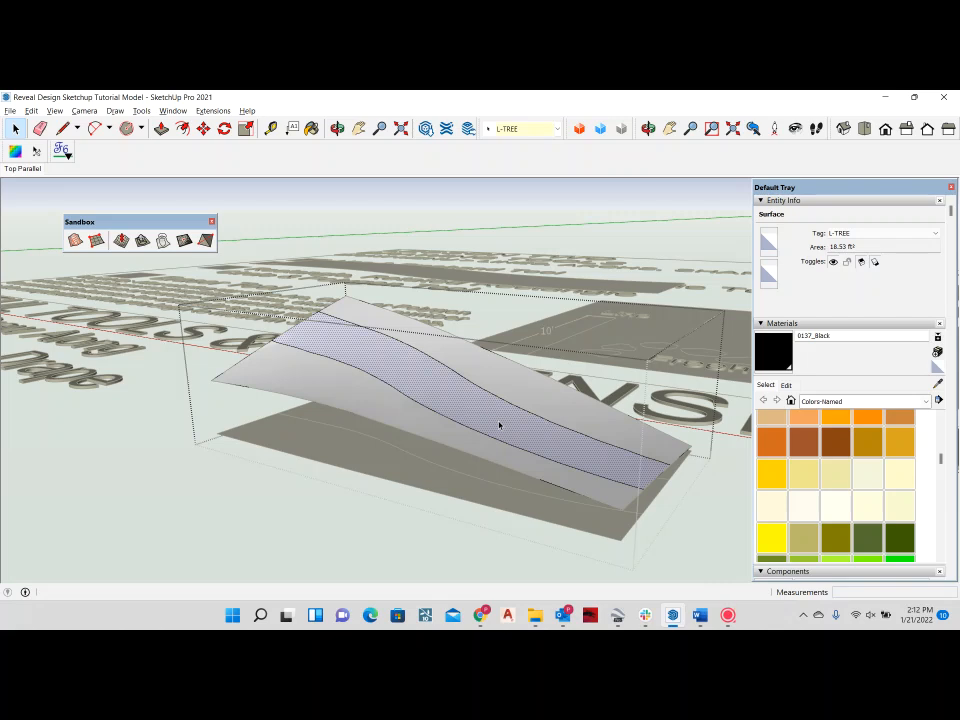
middle_drag(459, 404, 282, 397)
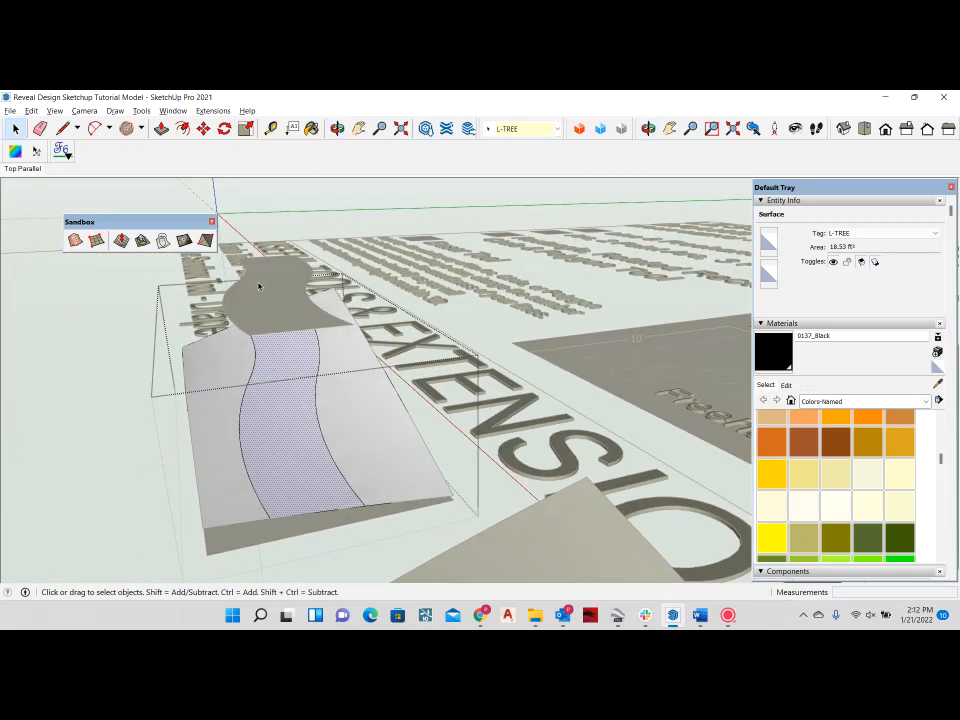
middle_drag(281, 321, 463, 375)
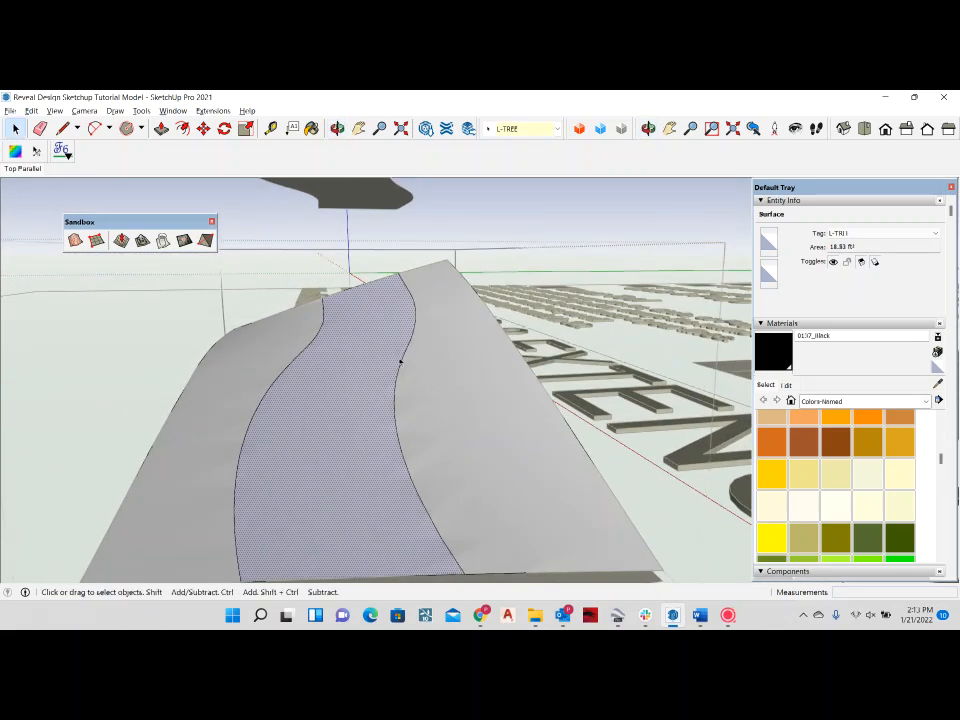
middle_drag(399, 360, 460, 317)
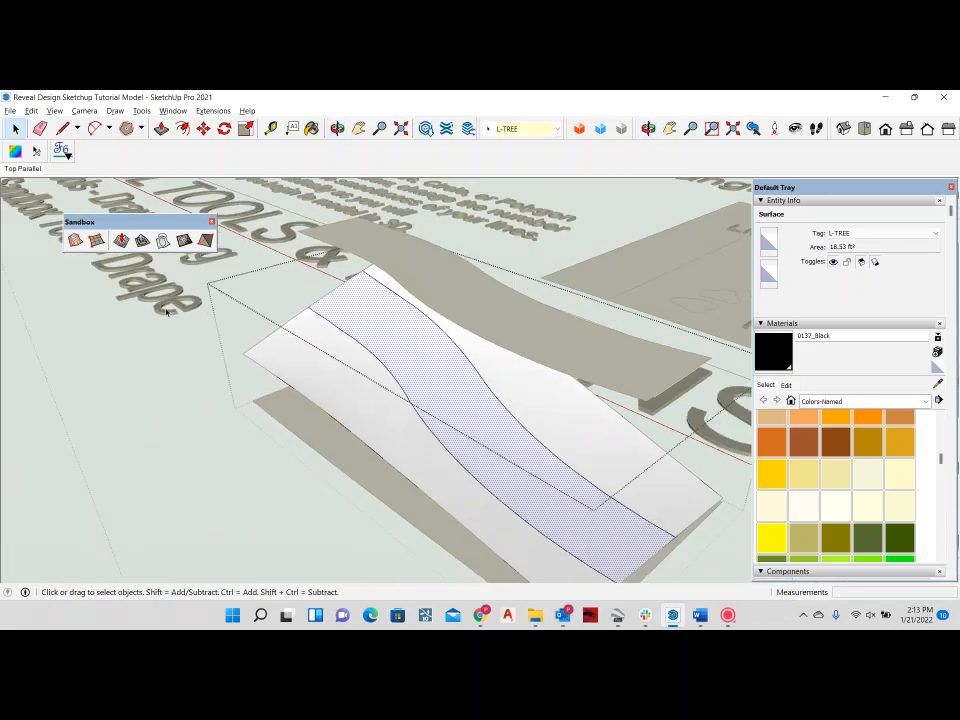
middle_drag(538, 522, 497, 461)
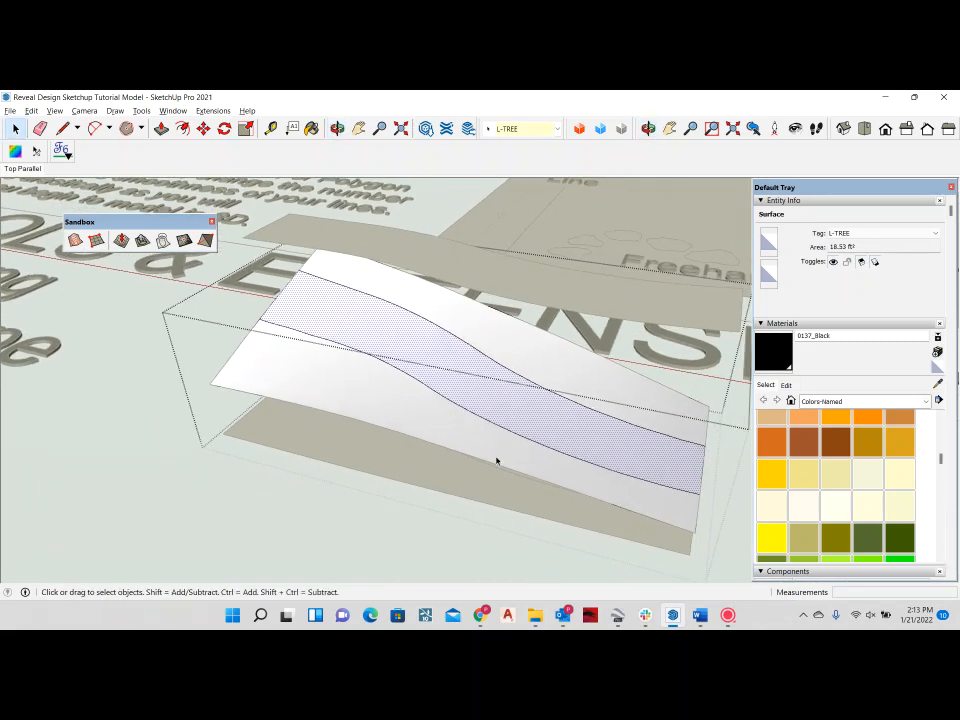